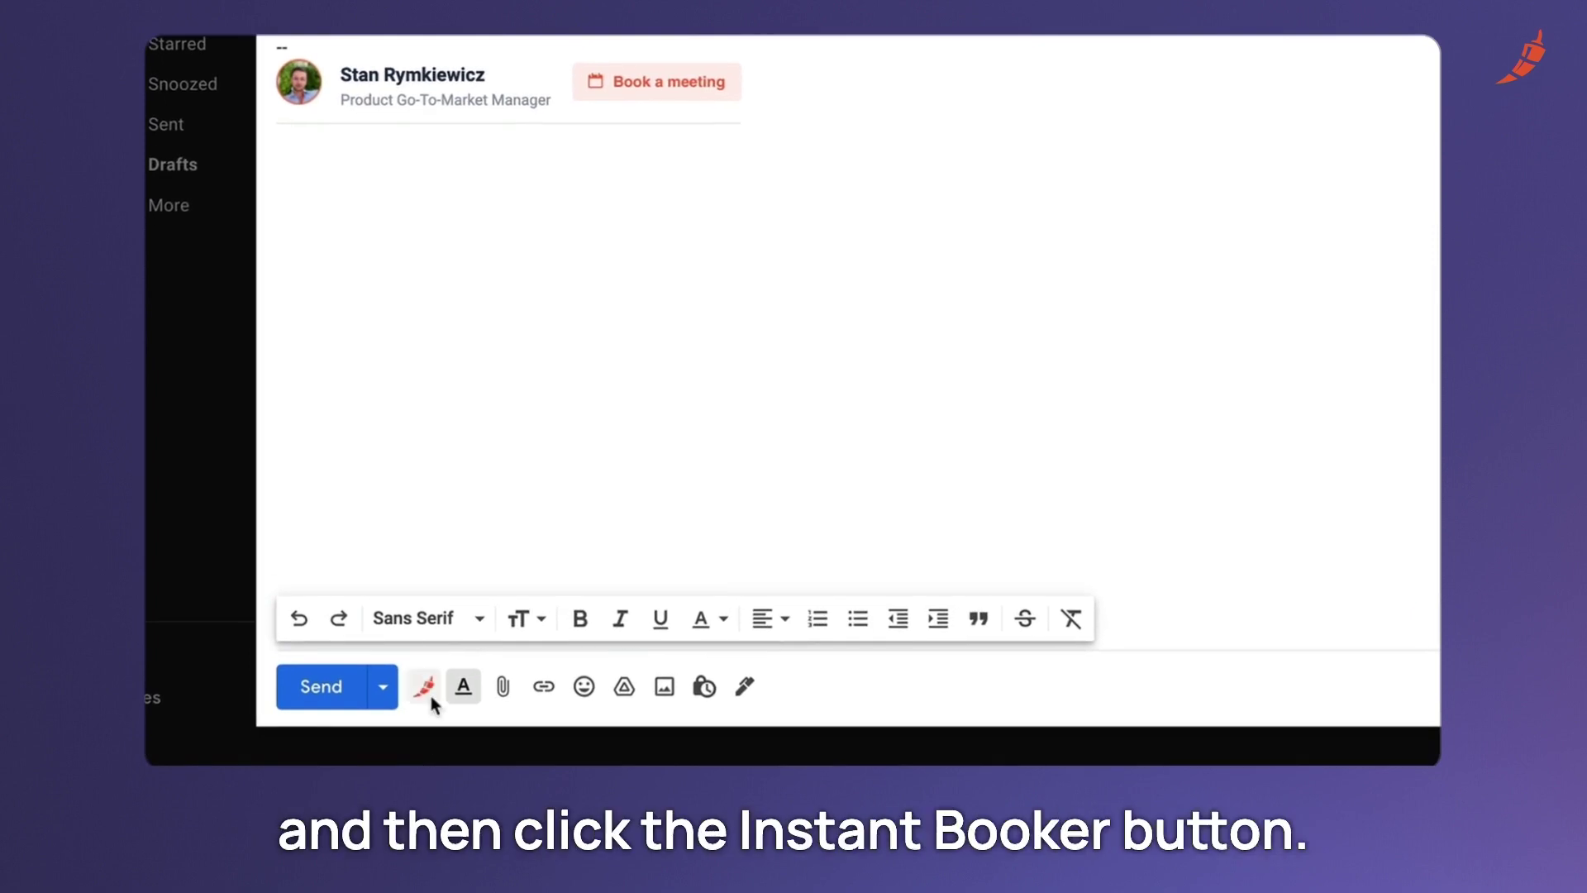
Step: Launch Instant Booker from the email and continue to Stan's Apr 11–15 week calendar
click(424, 688)
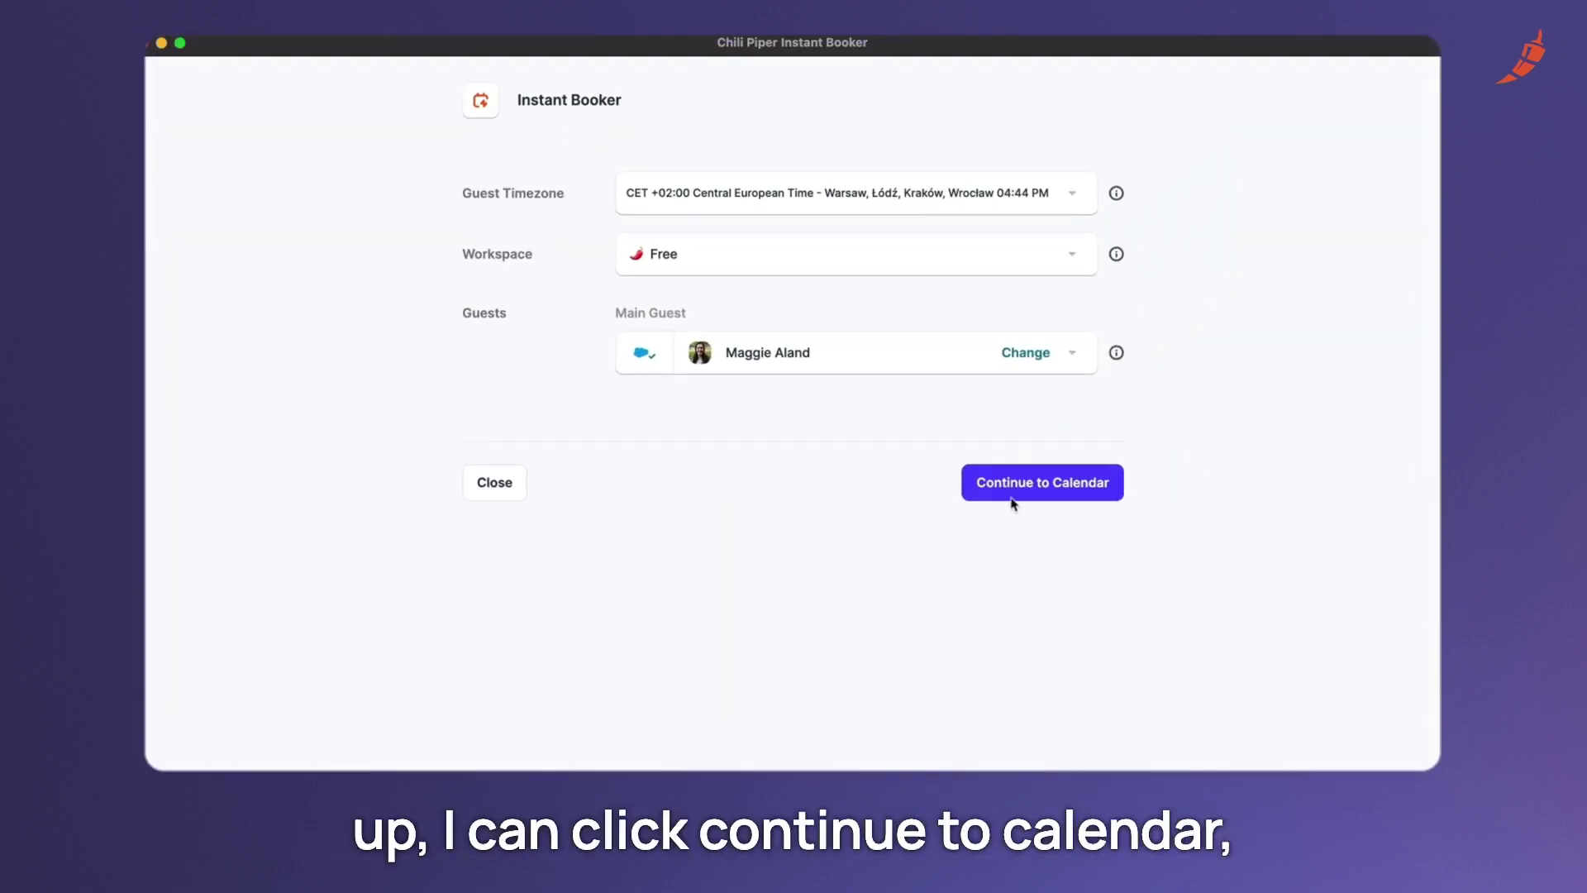
click(1023, 495)
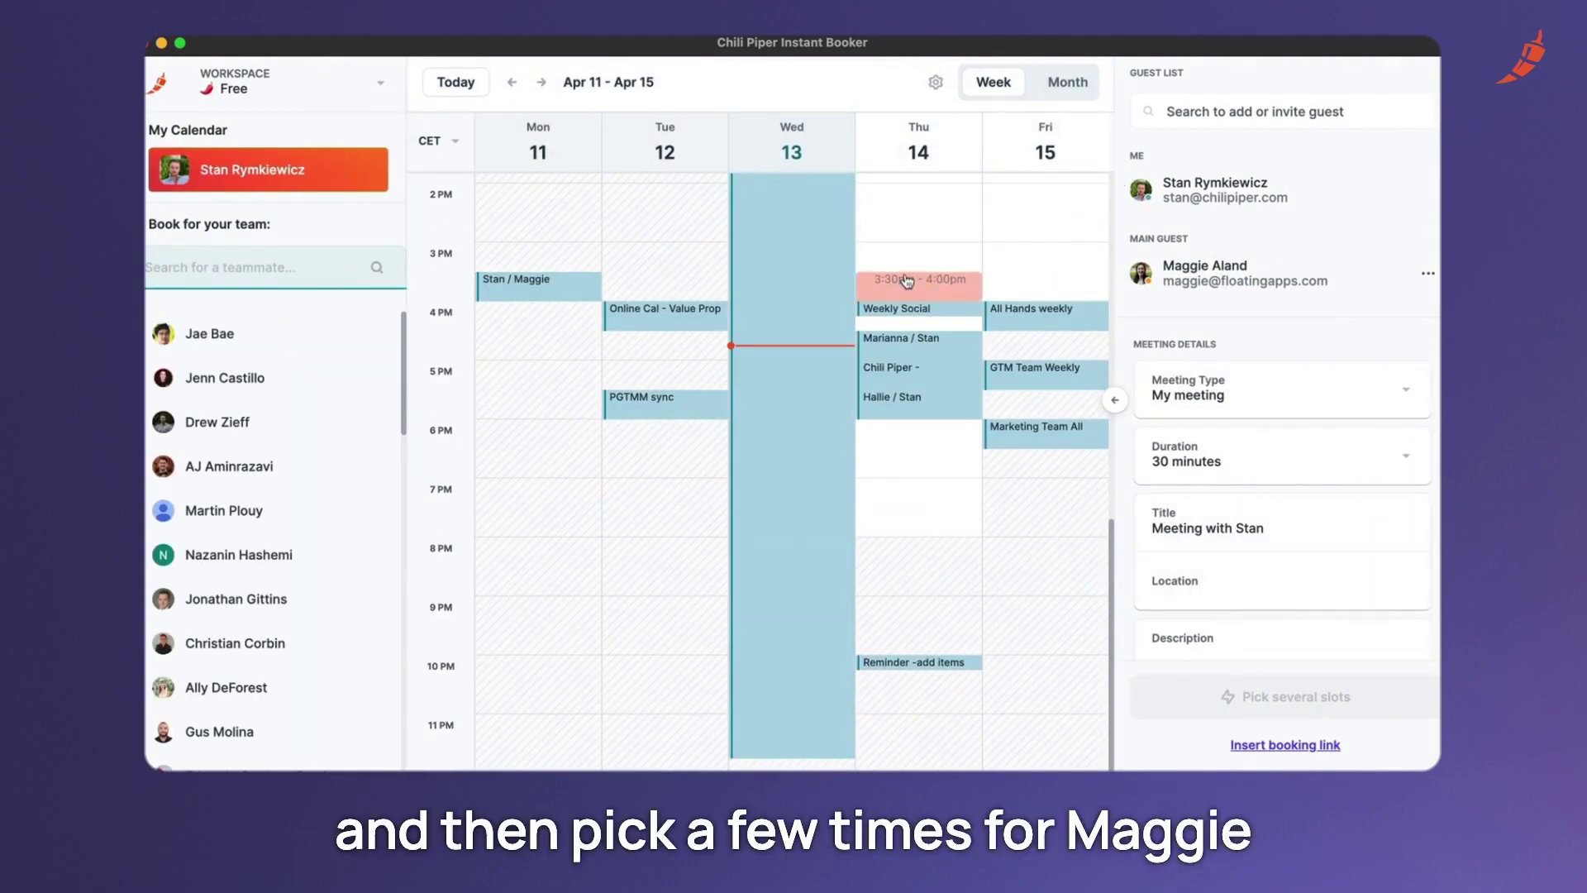
Step: Pick Thursday and Friday 3:00–4:00 PM slots, then clear them all again
click(906, 257)
click(906, 285)
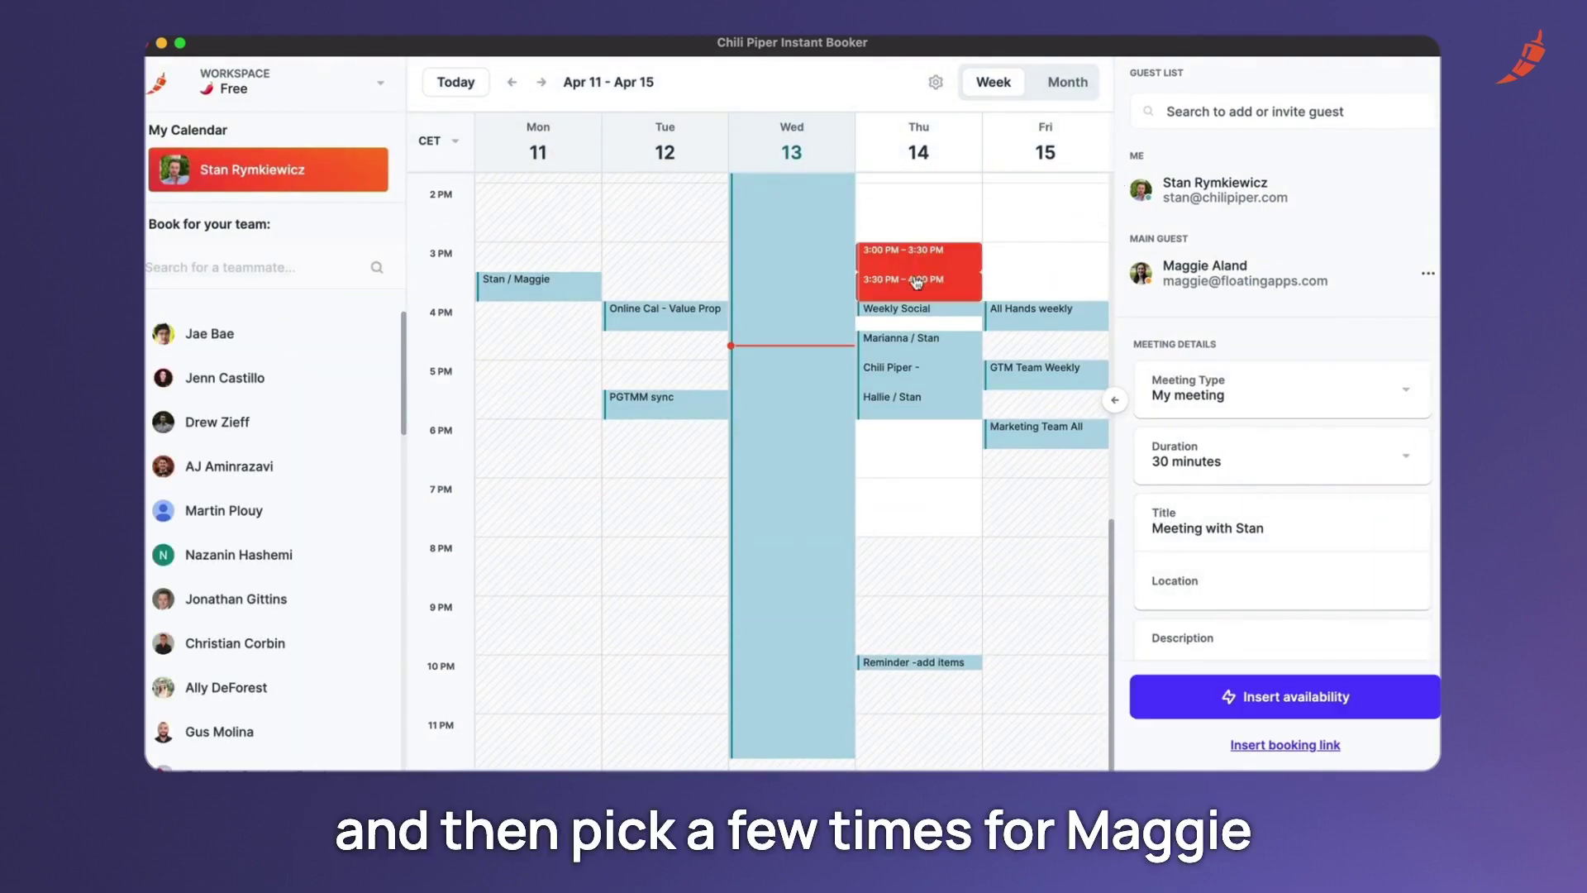
click(1020, 265)
click(1026, 284)
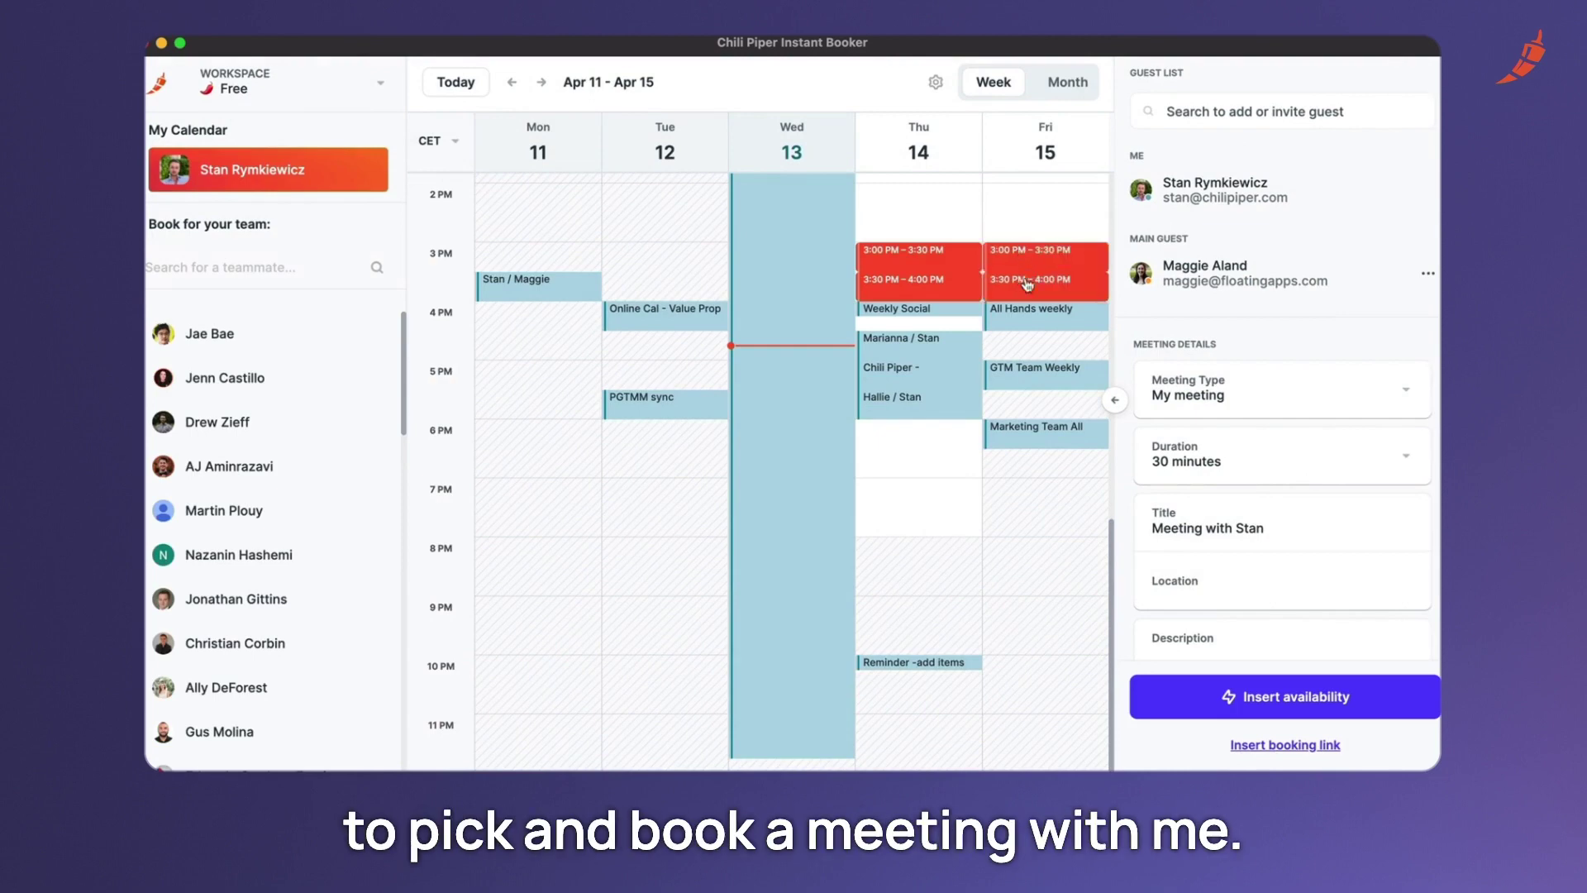
click(1038, 260)
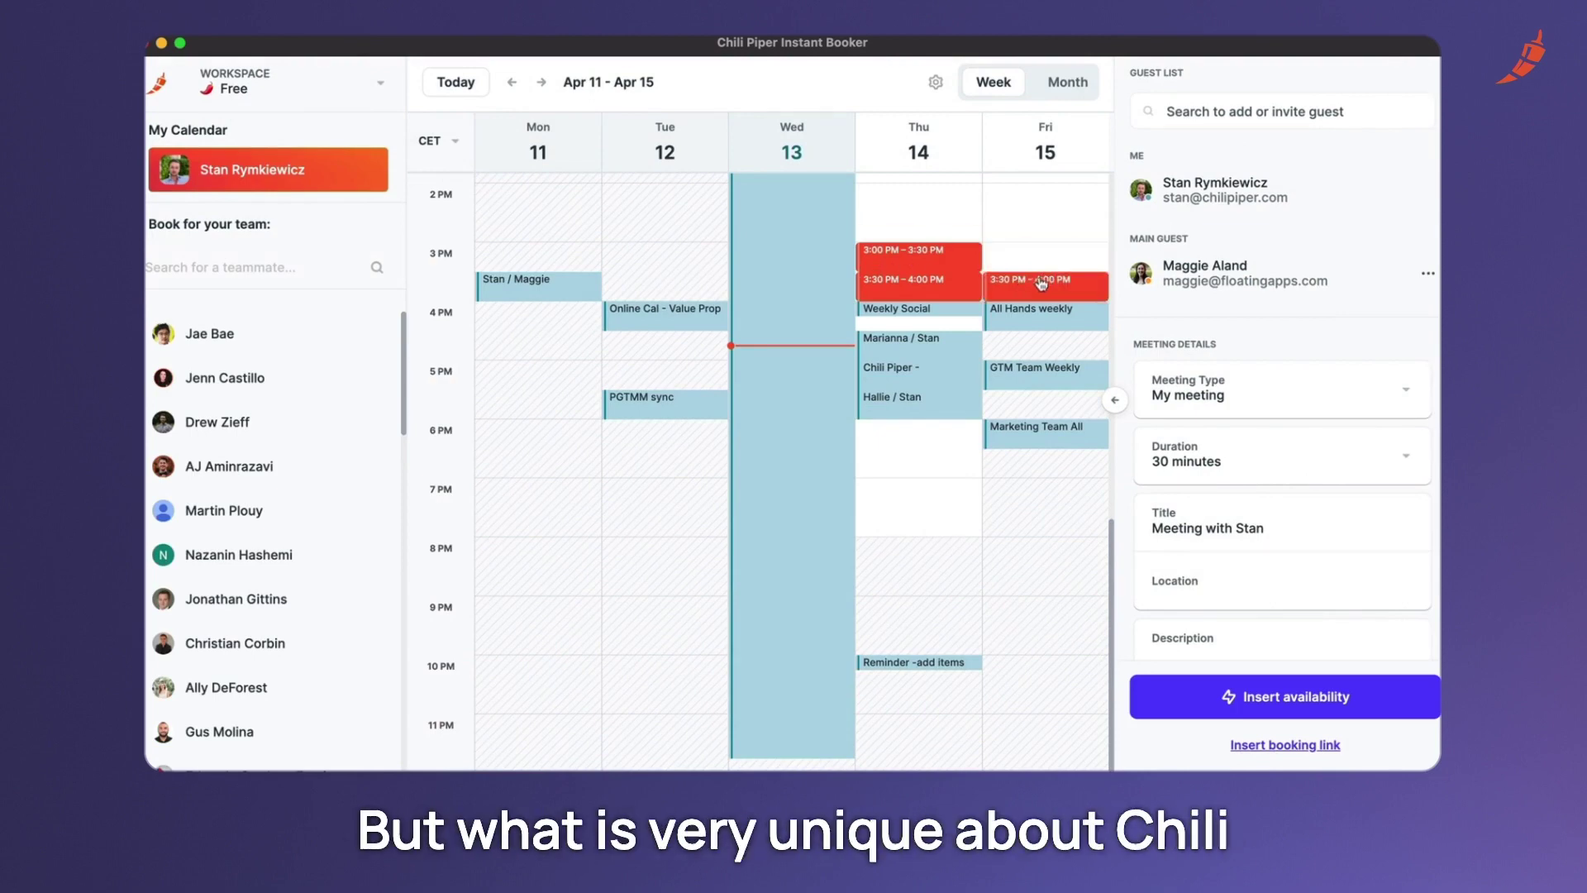
click(906, 258)
click(901, 288)
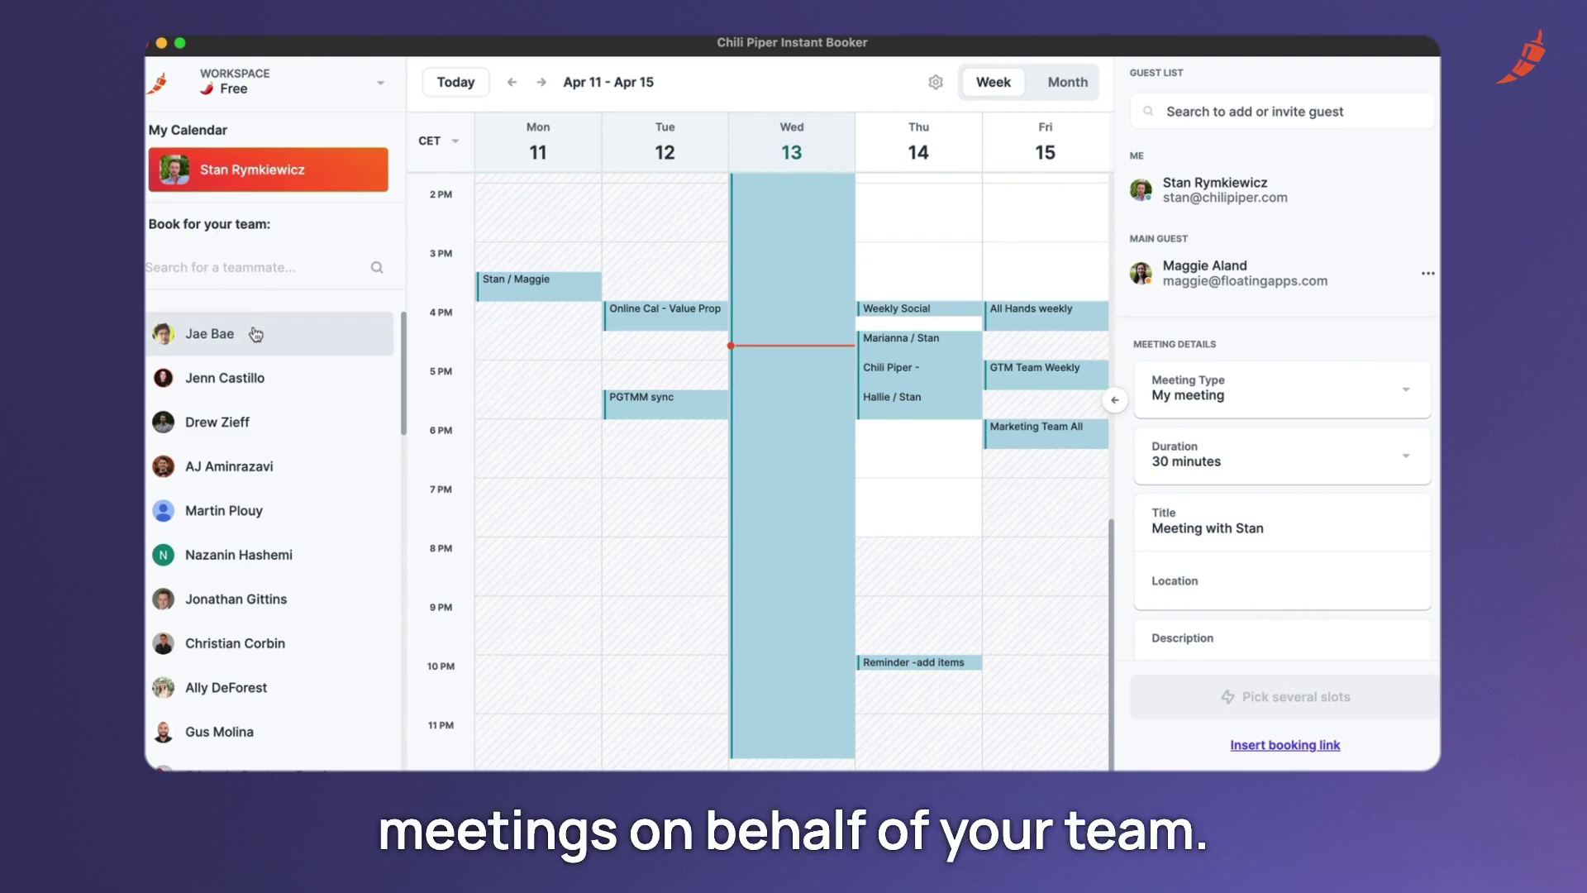
click(210, 387)
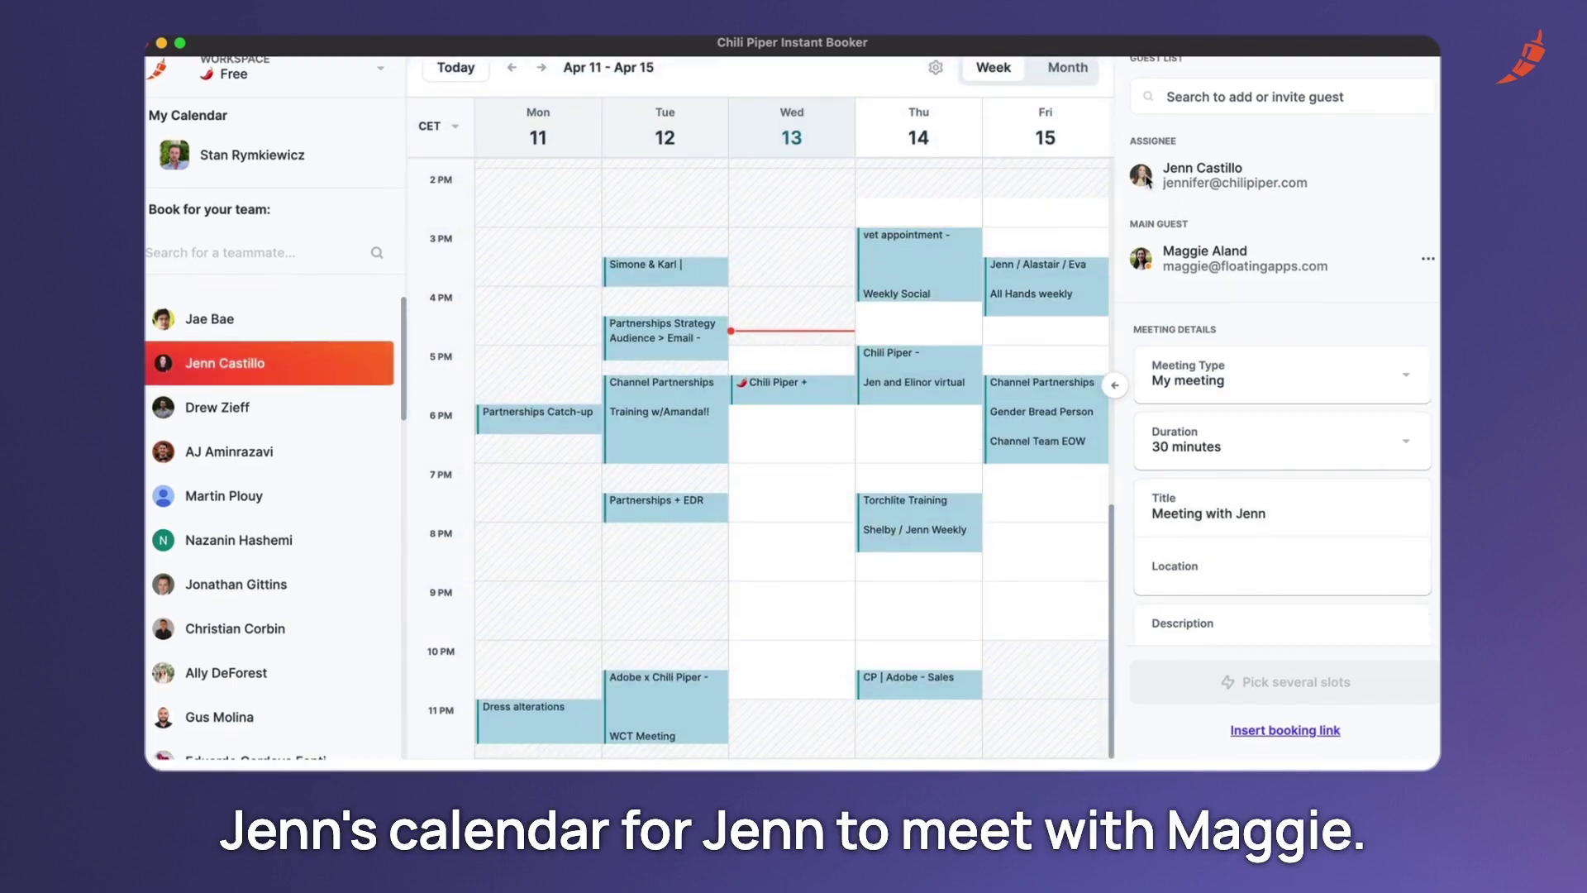
click(1016, 213)
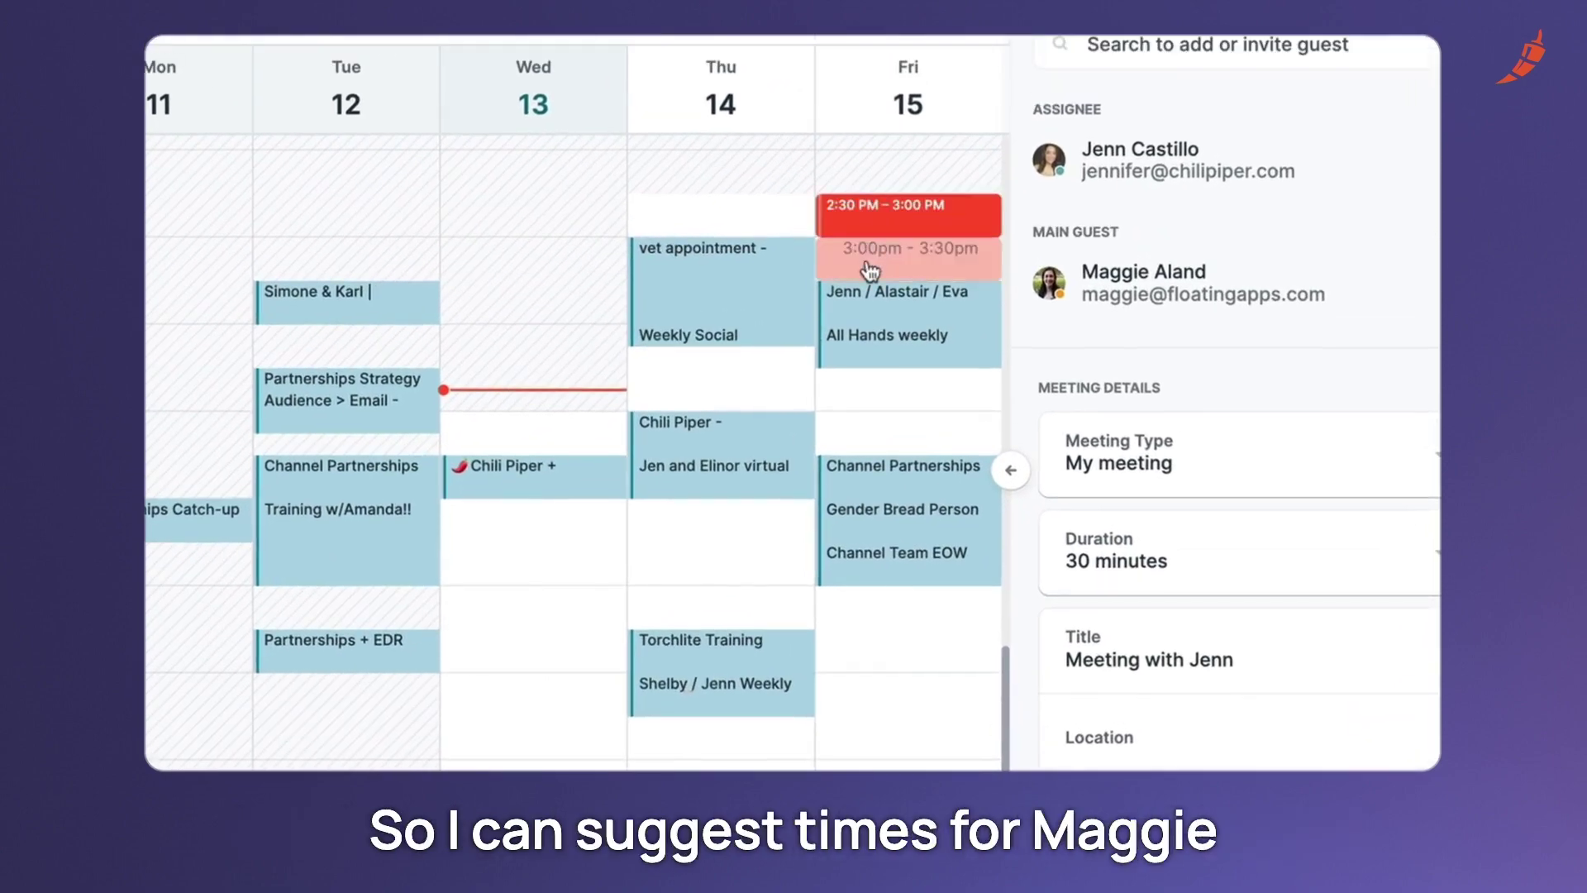
click(868, 263)
click(871, 385)
click(870, 428)
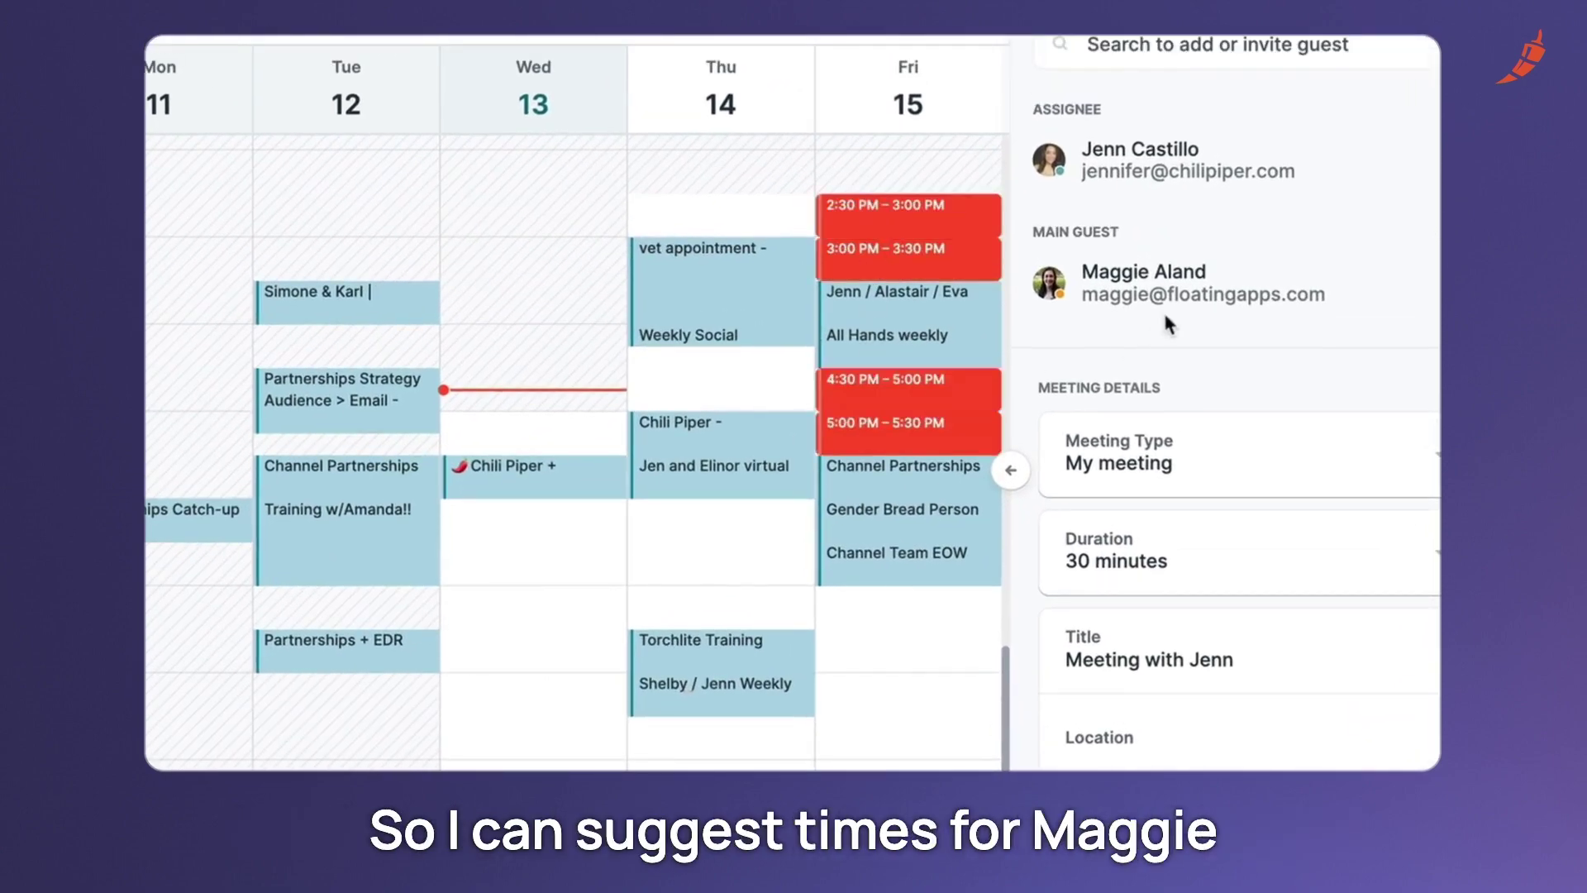
click(931, 403)
click(1045, 379)
click(1038, 230)
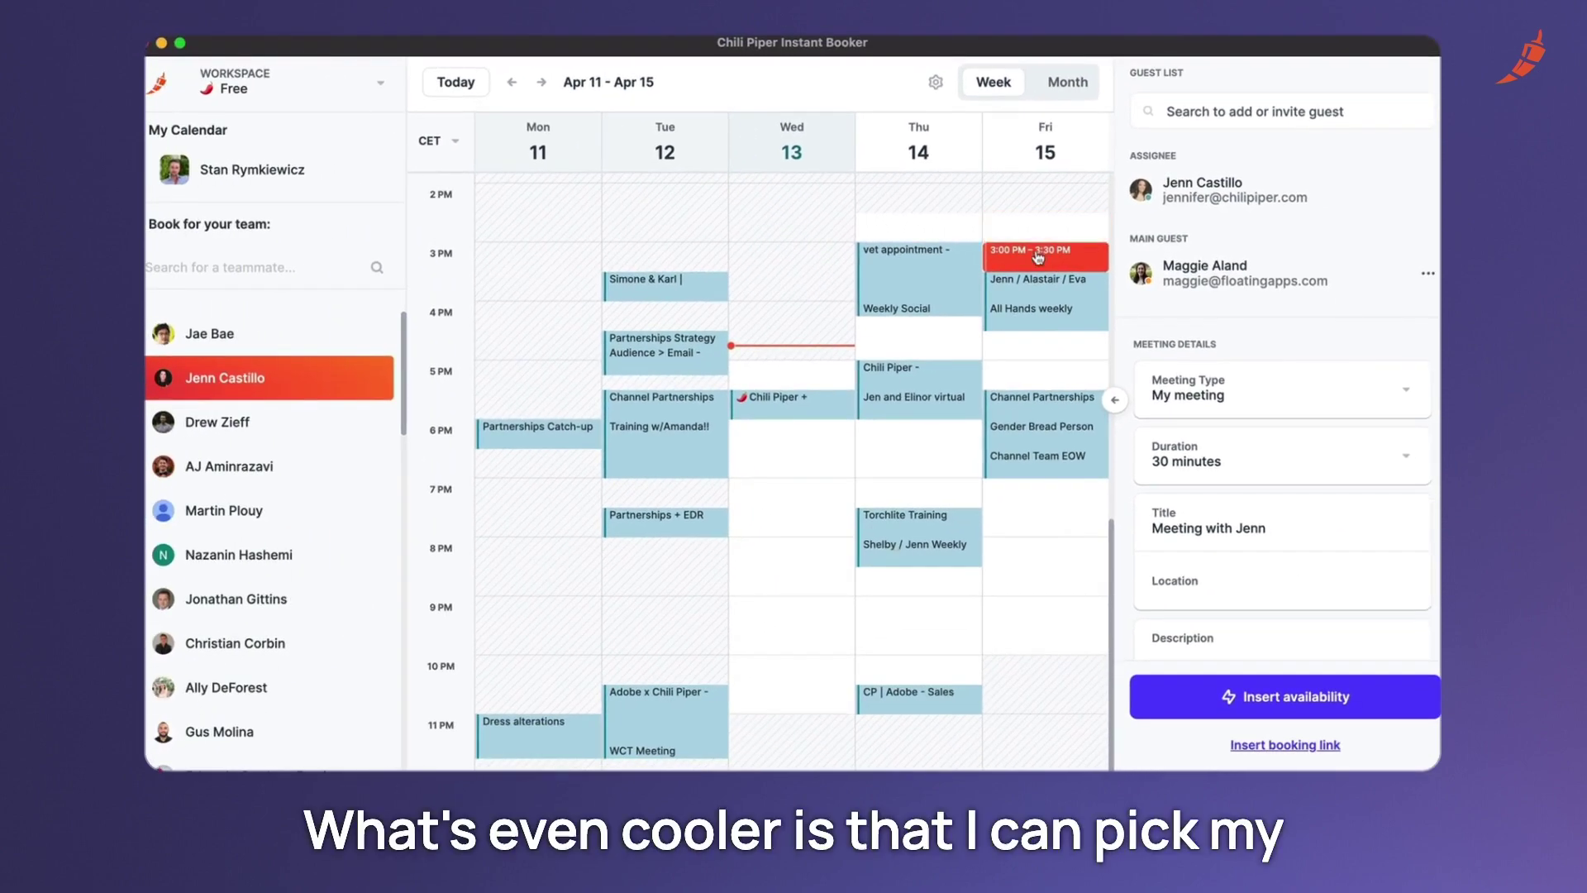
click(248, 171)
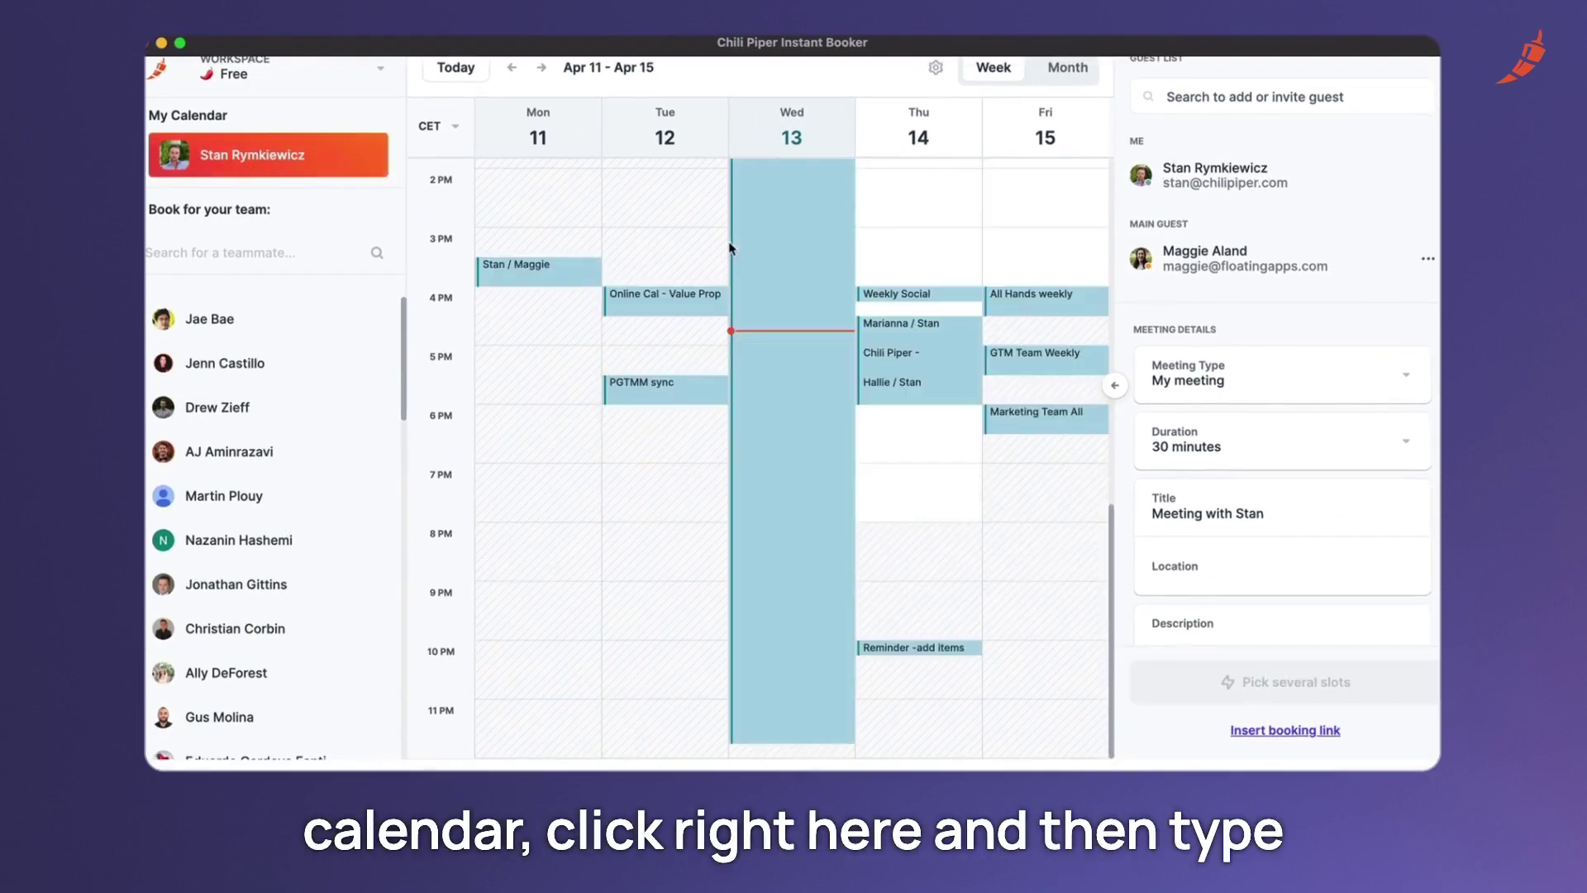
click(1233, 107)
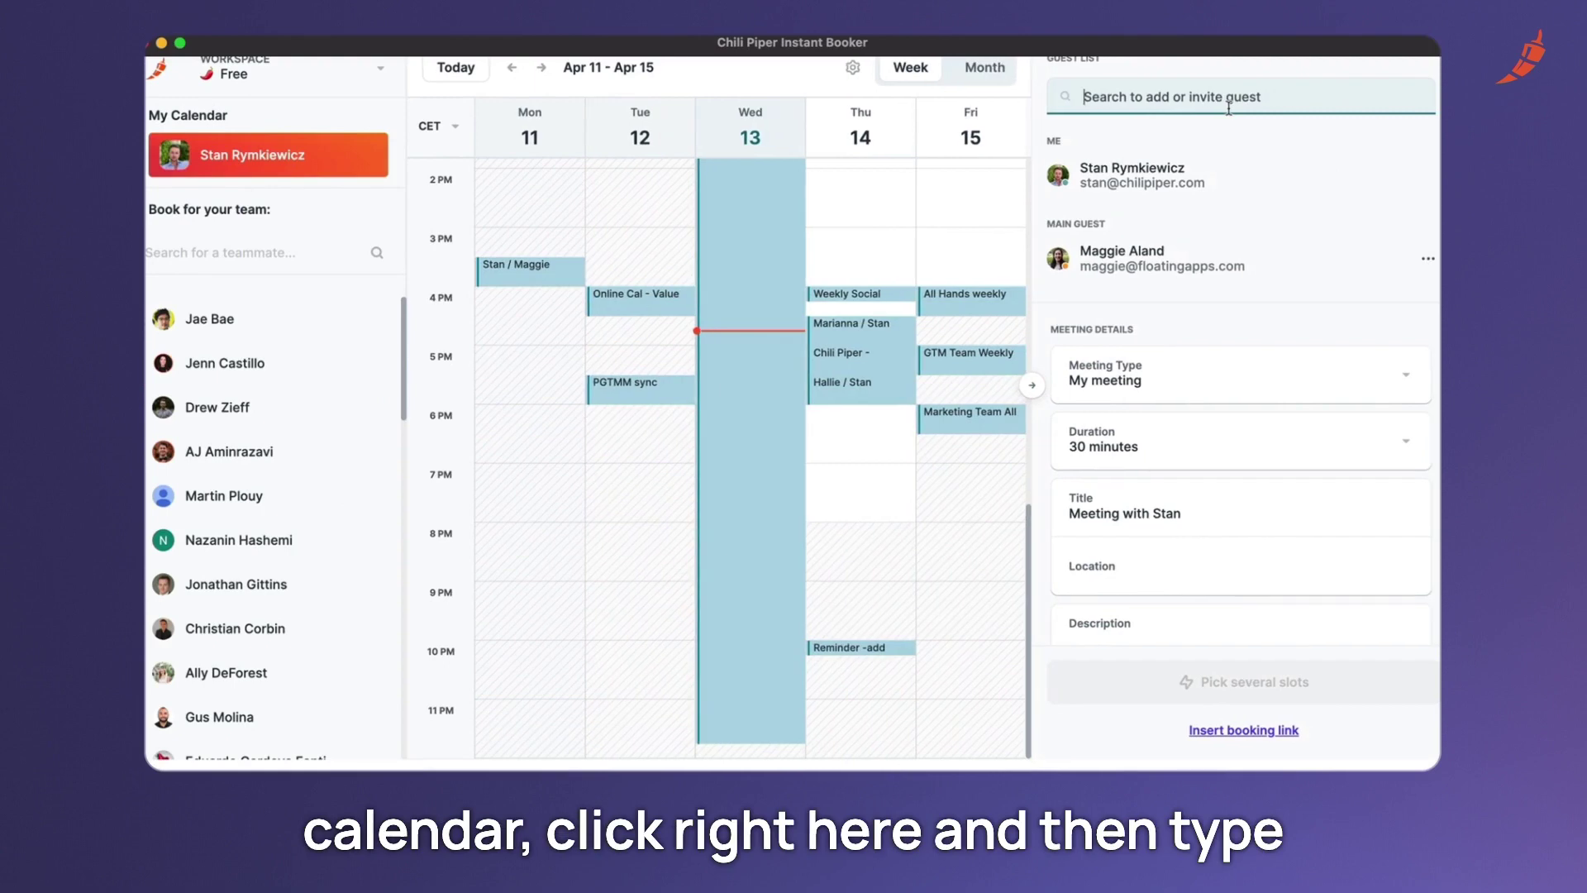
text(jen)
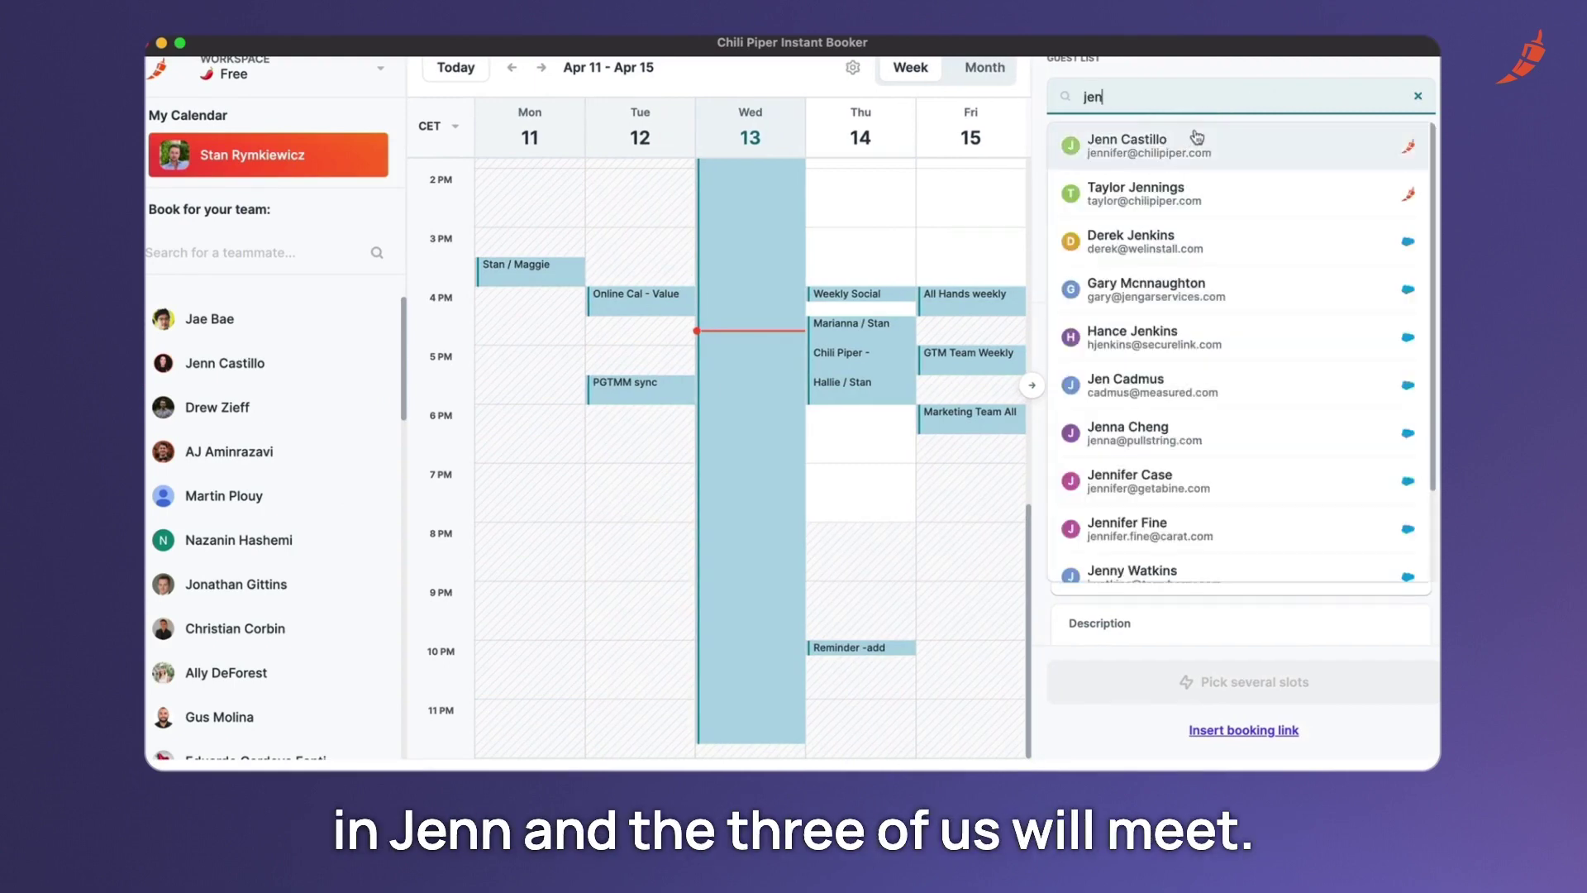
click(1195, 140)
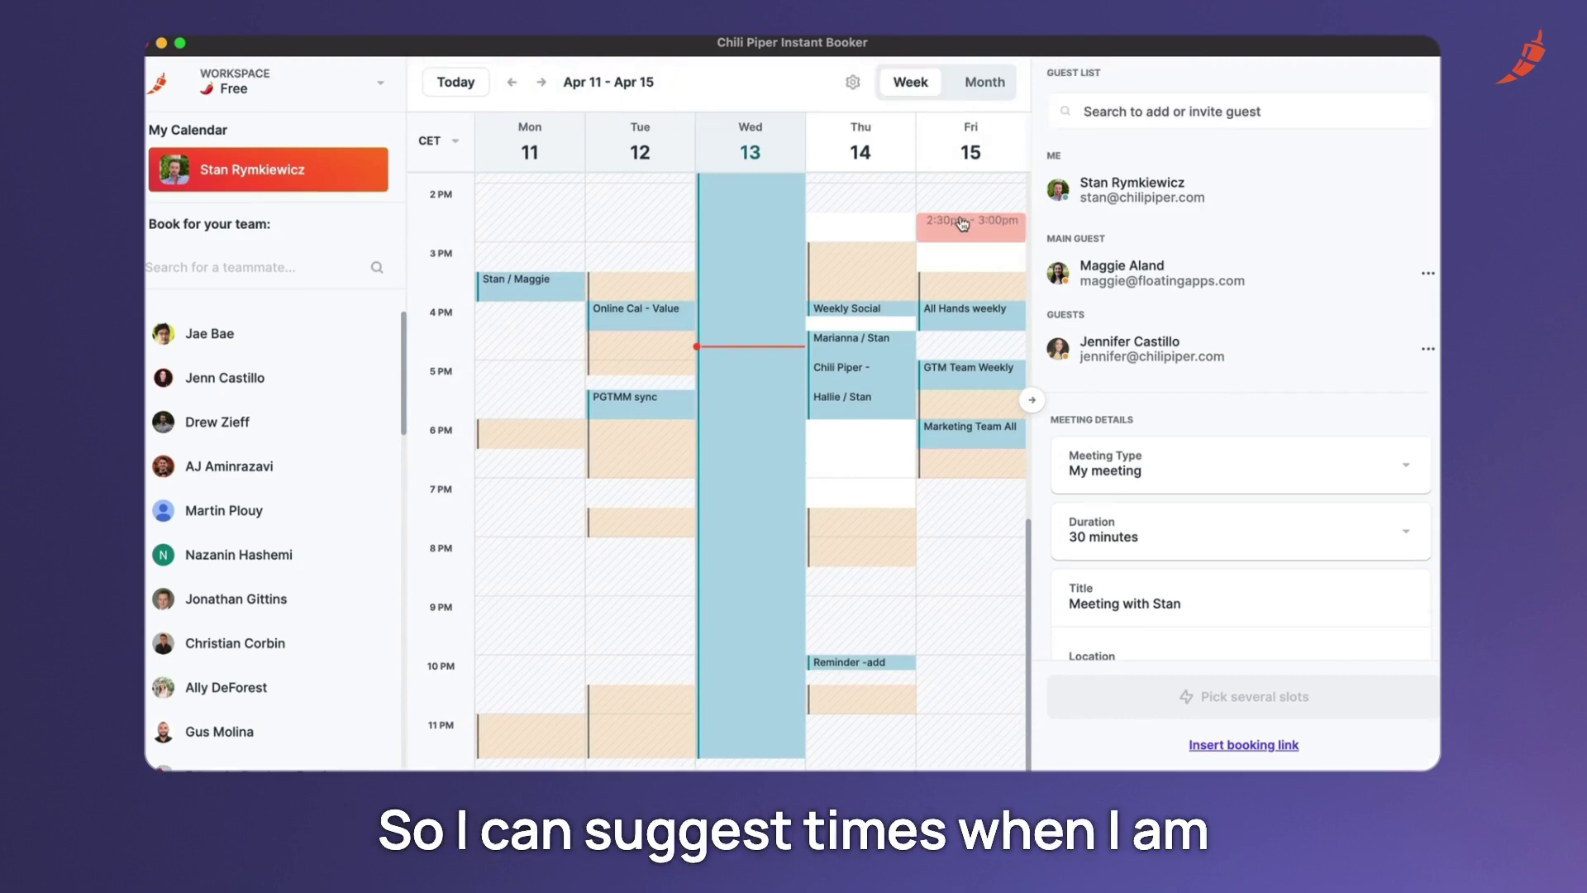
Step: Select Friday 2:30–3:30 PM and Thursday 6:00–7:00 PM as suggested times
click(961, 224)
click(955, 256)
click(860, 435)
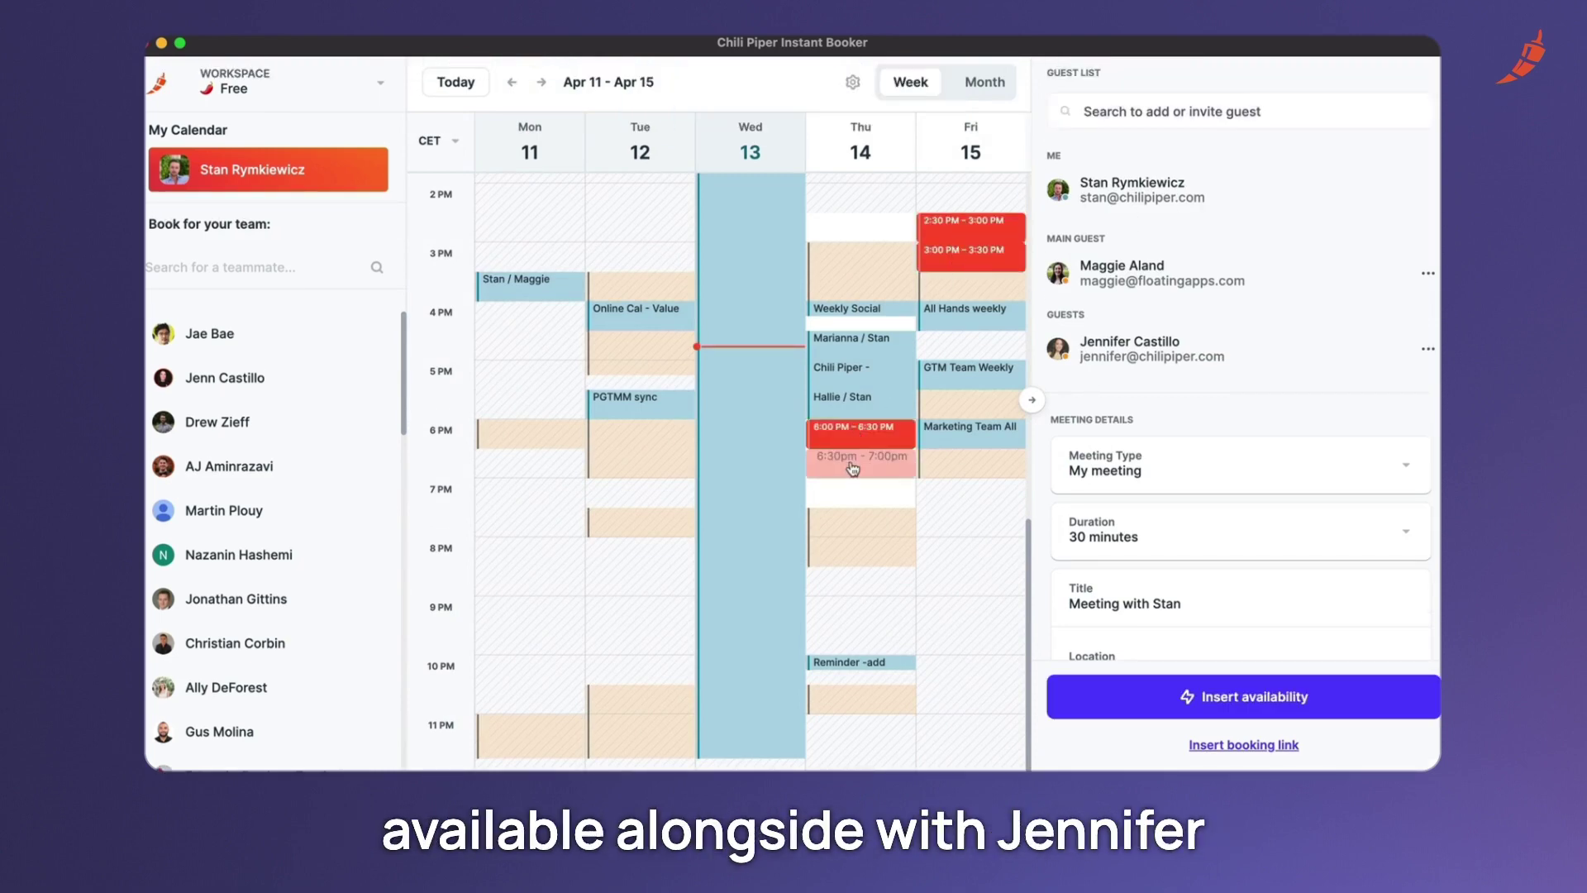
click(852, 469)
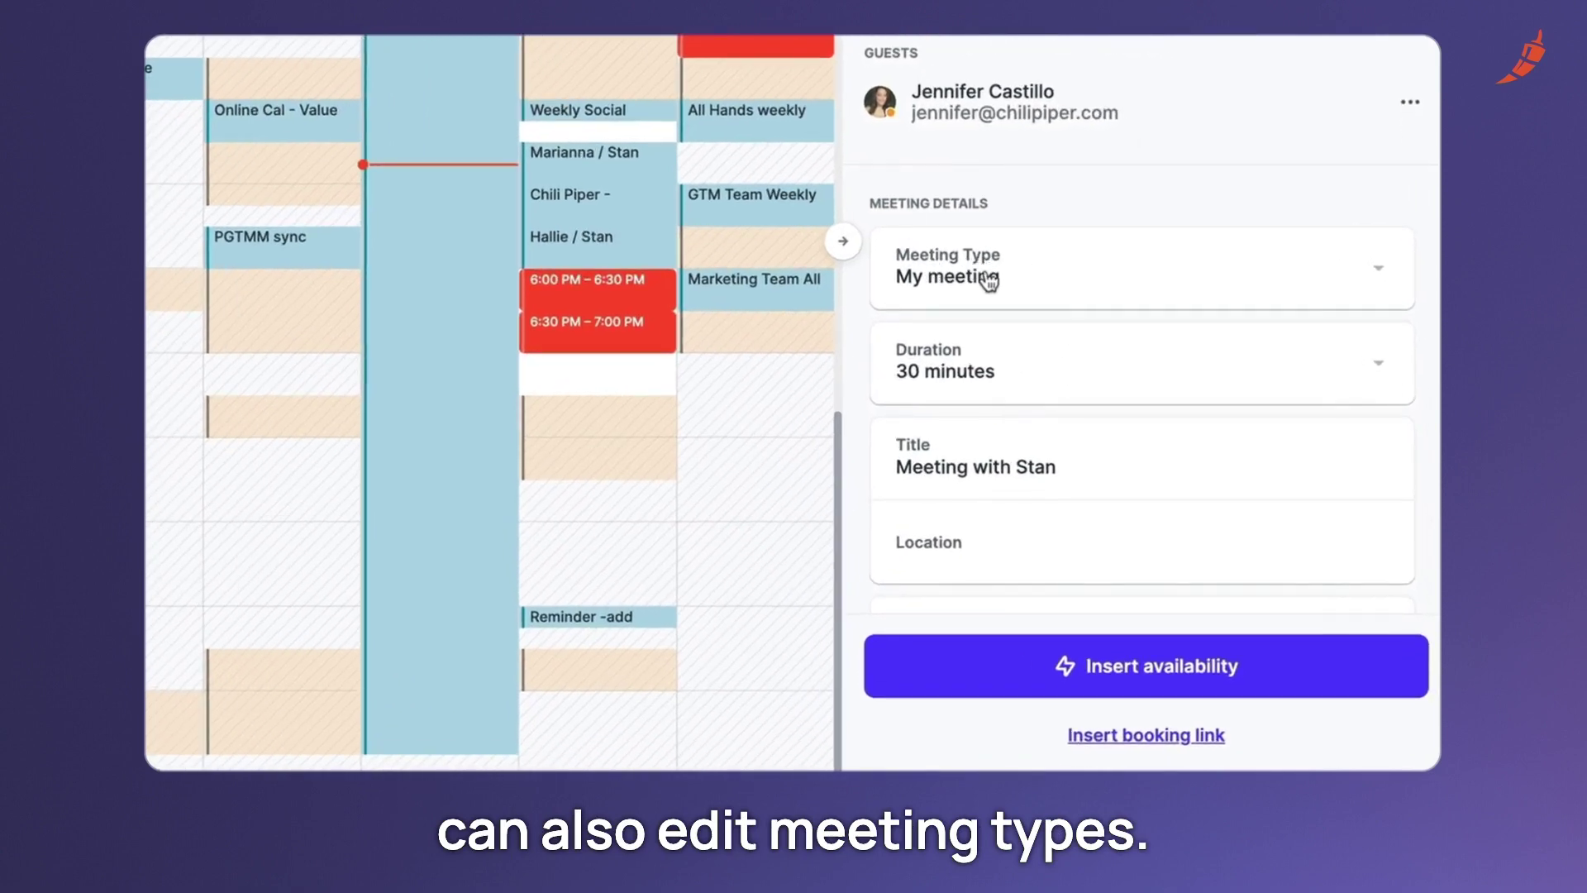
Step: Change the meeting type to Chat
click(987, 280)
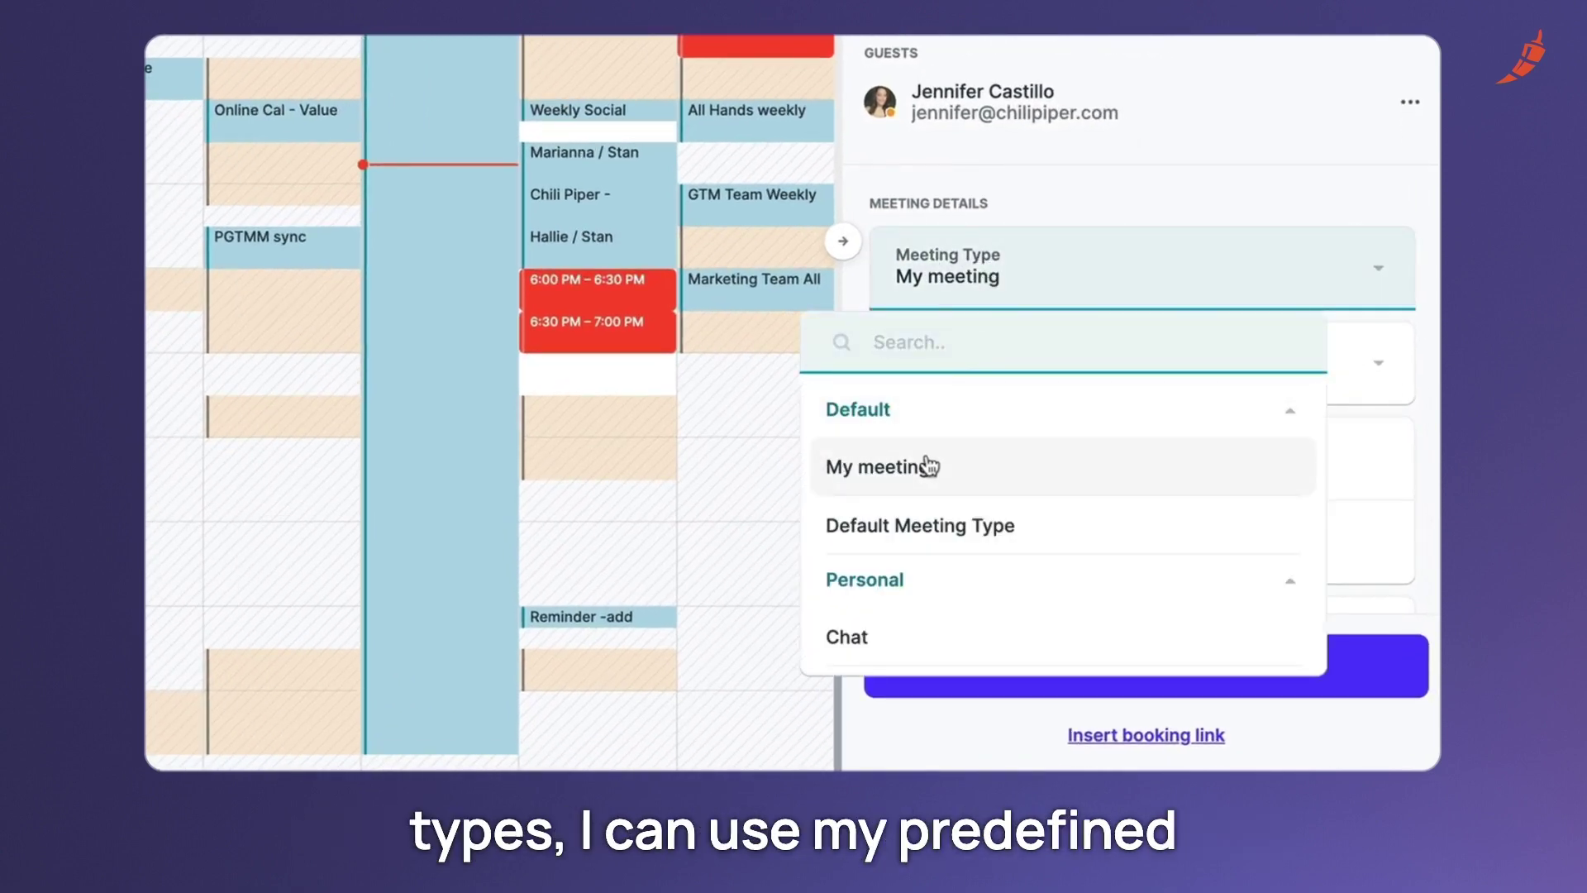
click(865, 654)
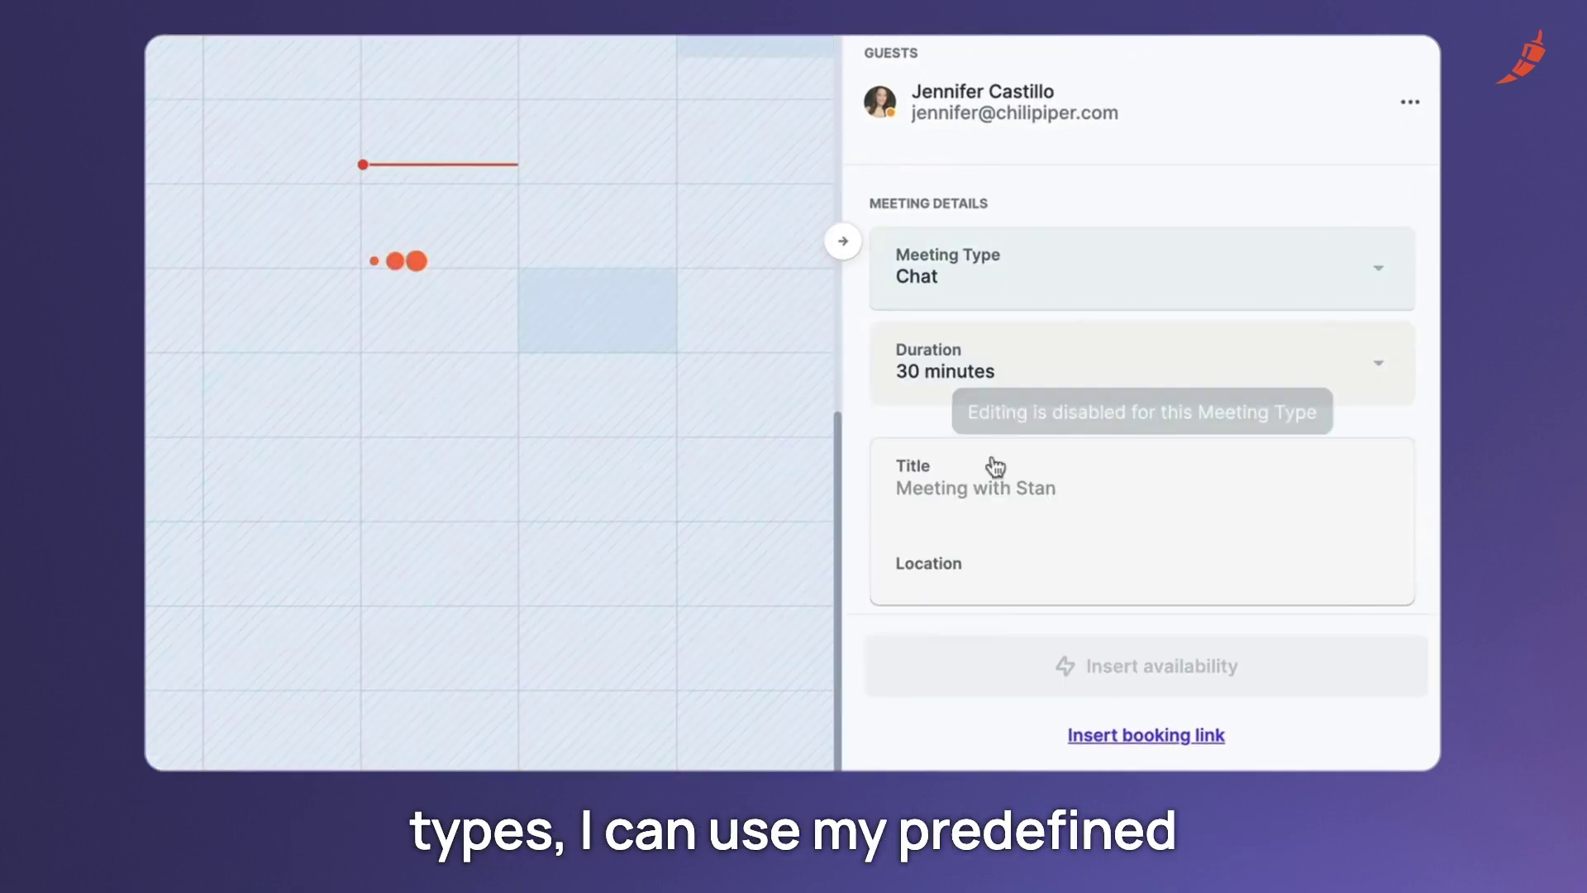
scroll(1092, 173, down, 1)
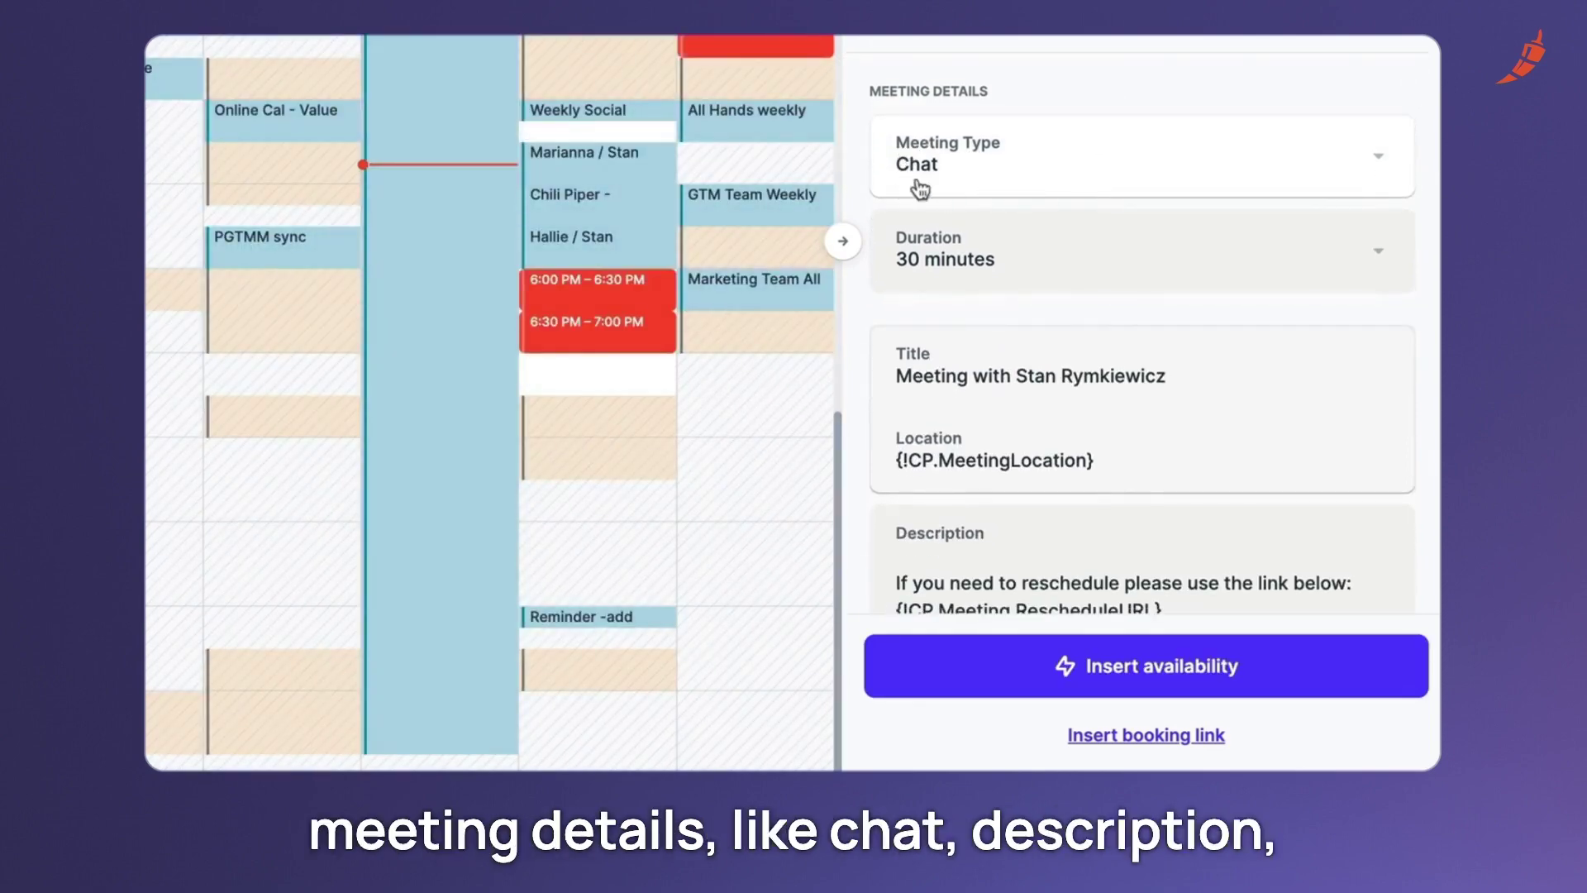
scroll(979, 428, down, 1)
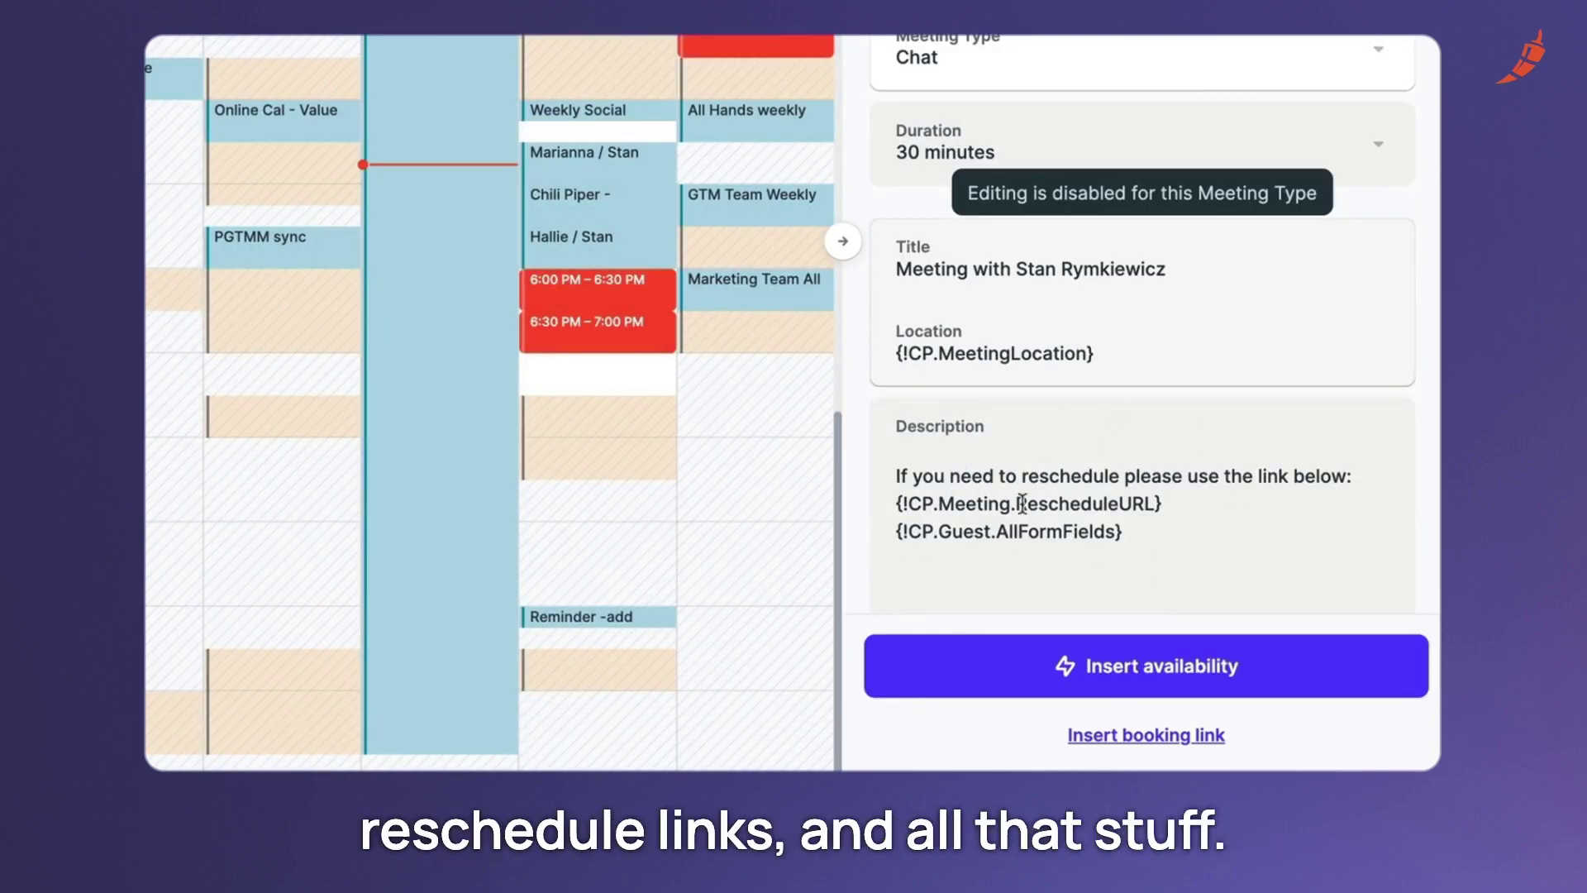
scroll(1091, 476, up, 3)
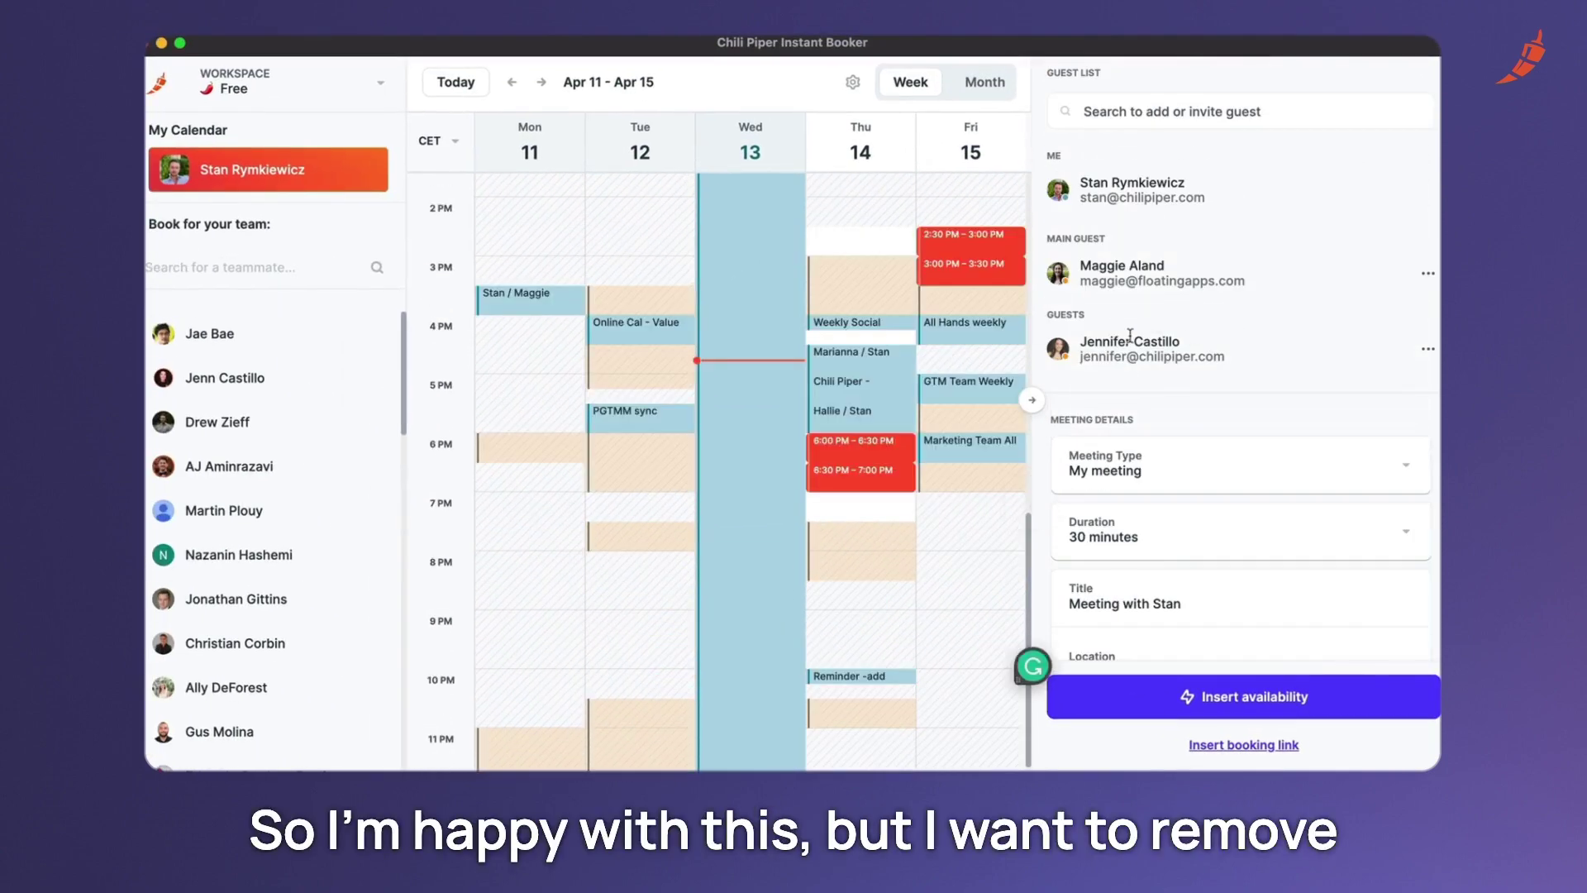
click(1427, 350)
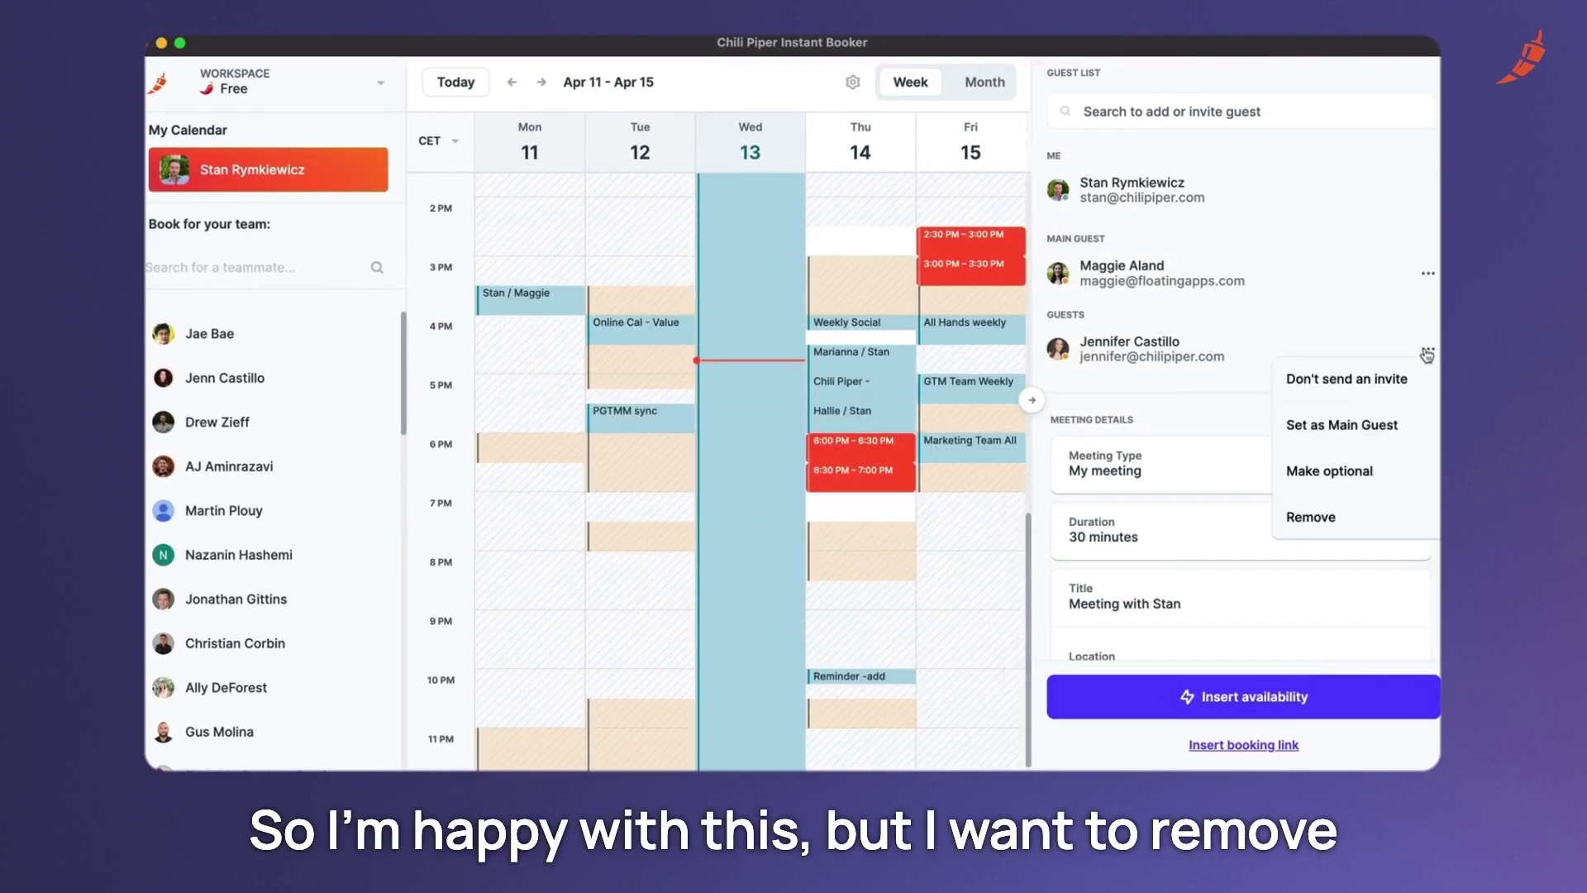
click(1312, 519)
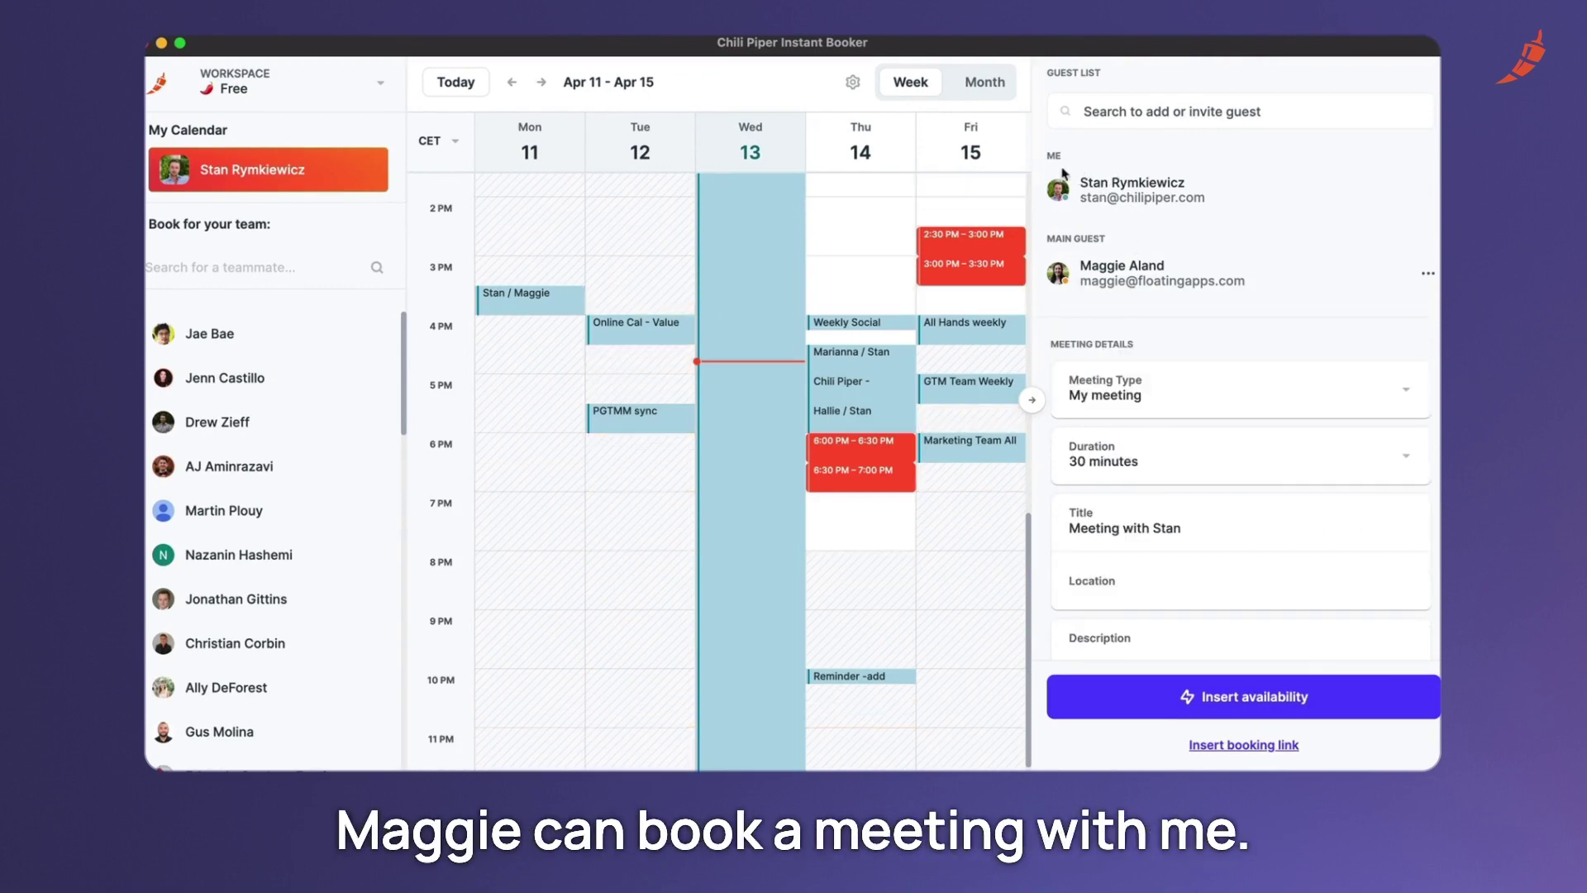
click(1259, 697)
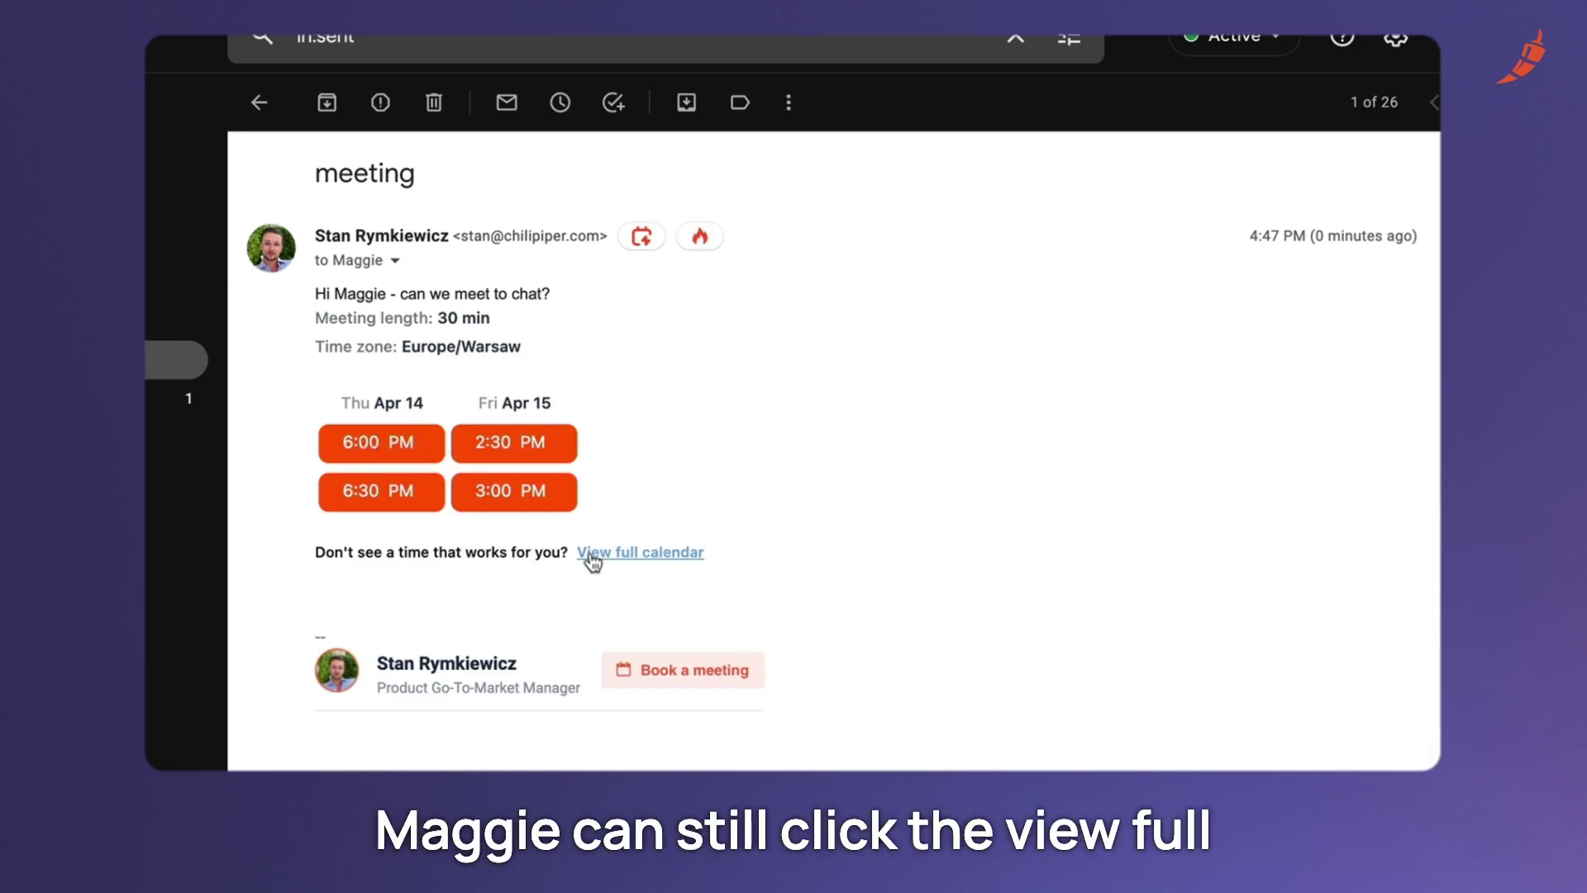
Step: Follow the sent invite's View full calendar link to Chili Piper's reschedule page
click(627, 555)
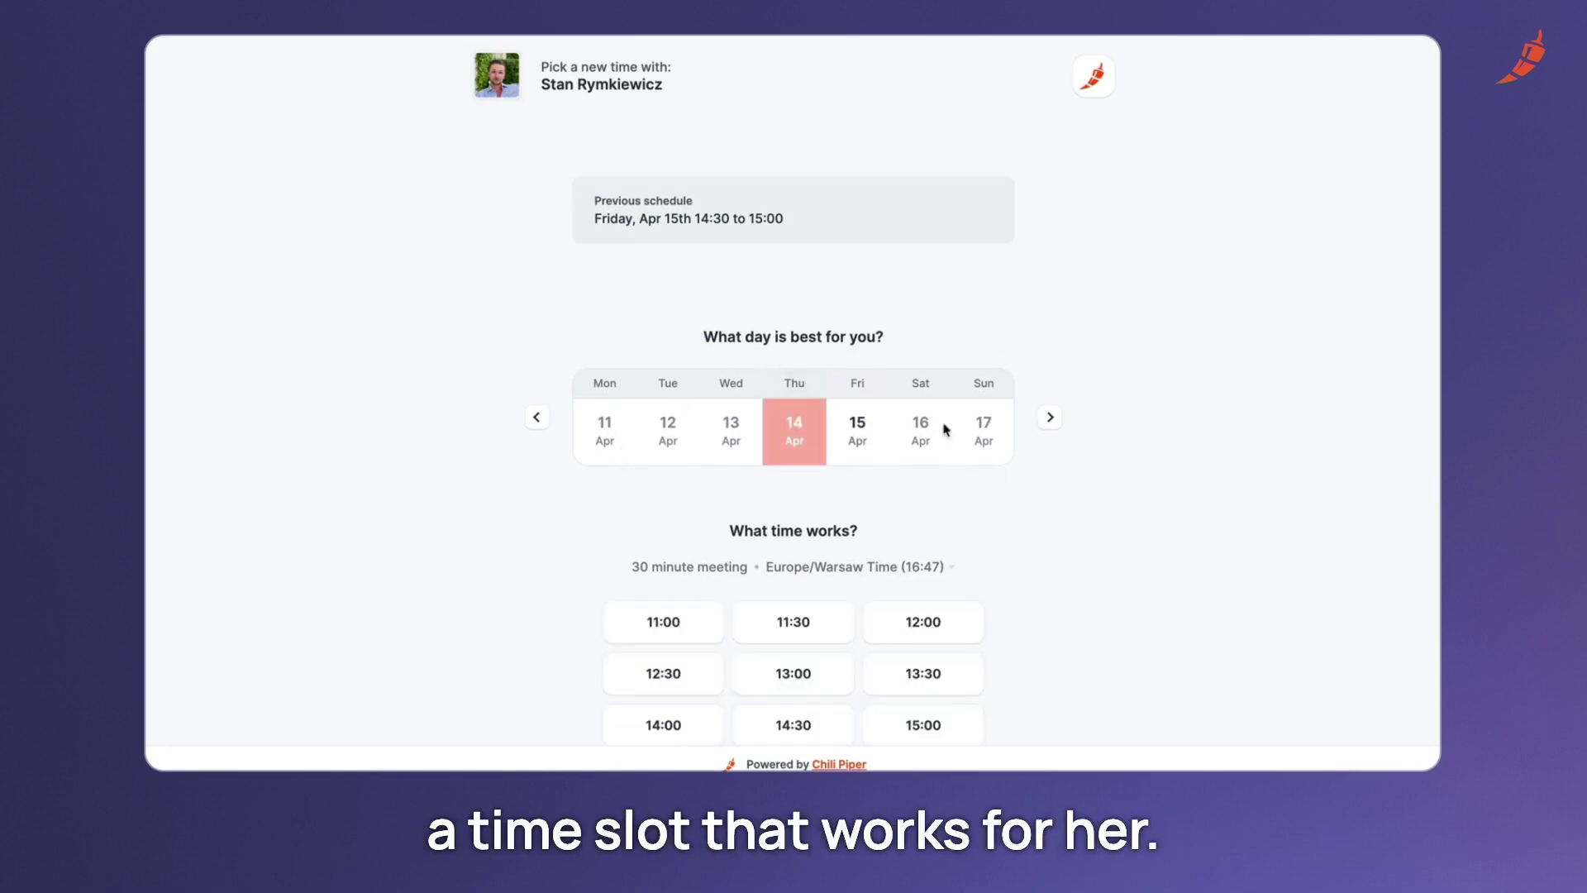
Step: Browse the booking calendar forward to the following week of available days
click(1050, 423)
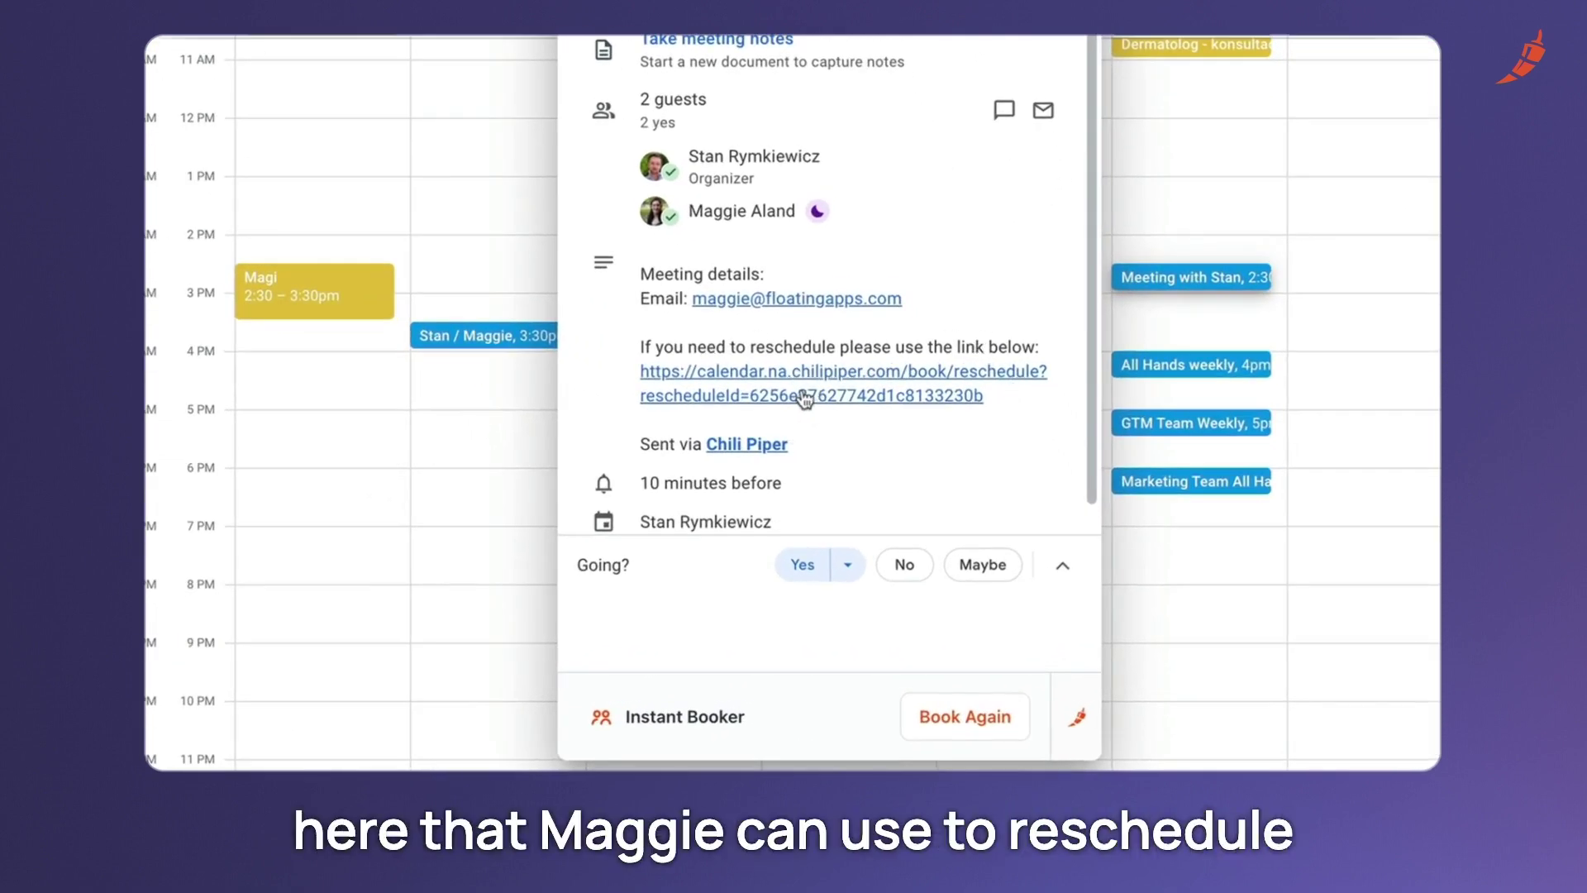
click(973, 727)
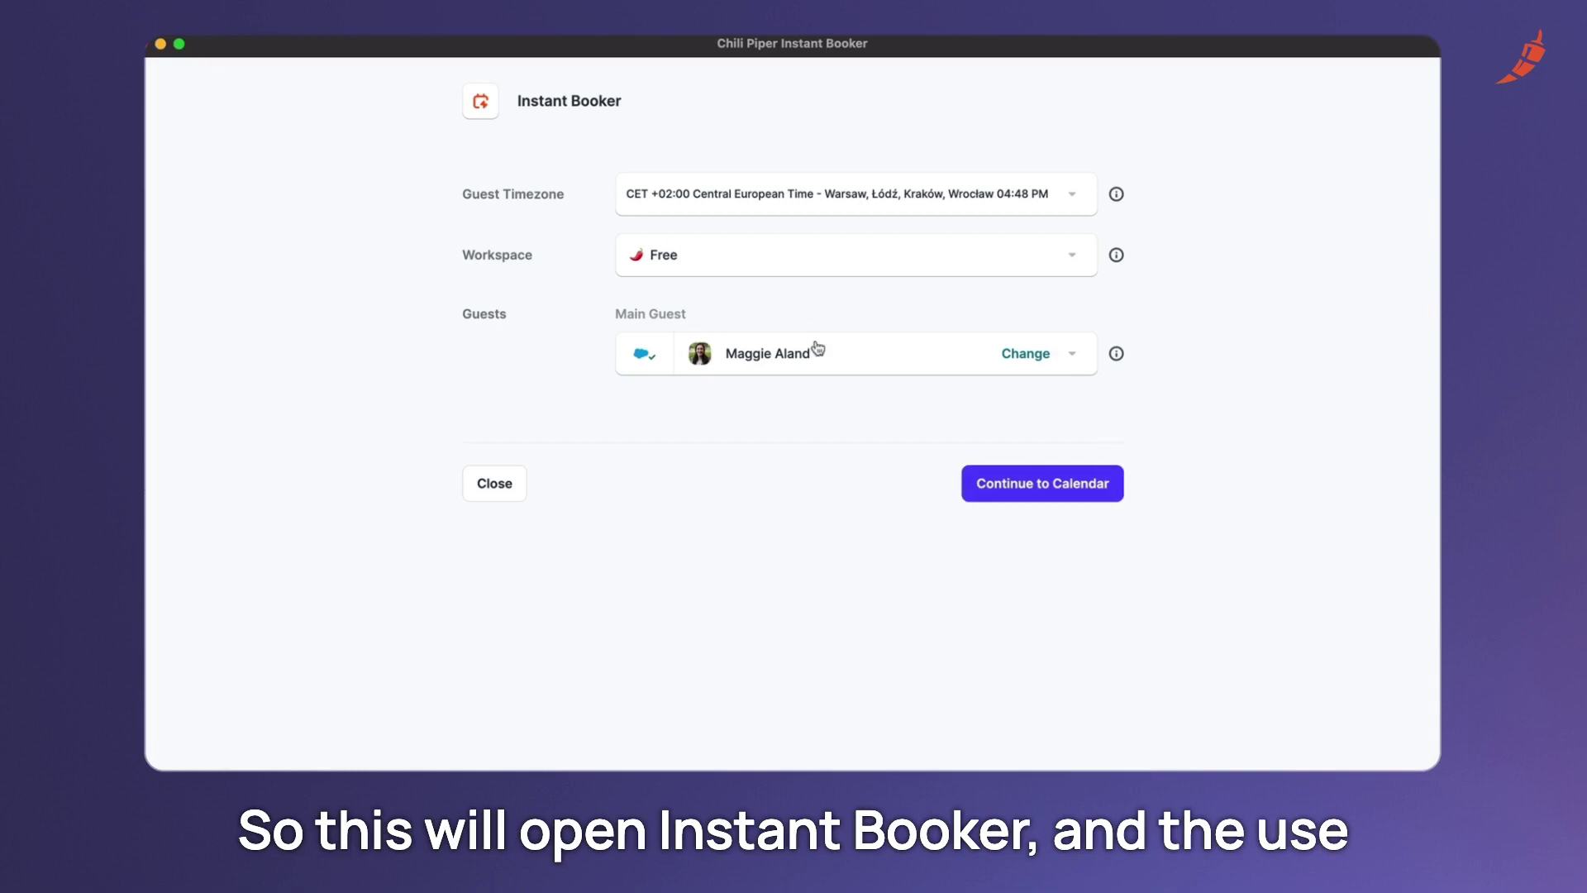
click(1070, 488)
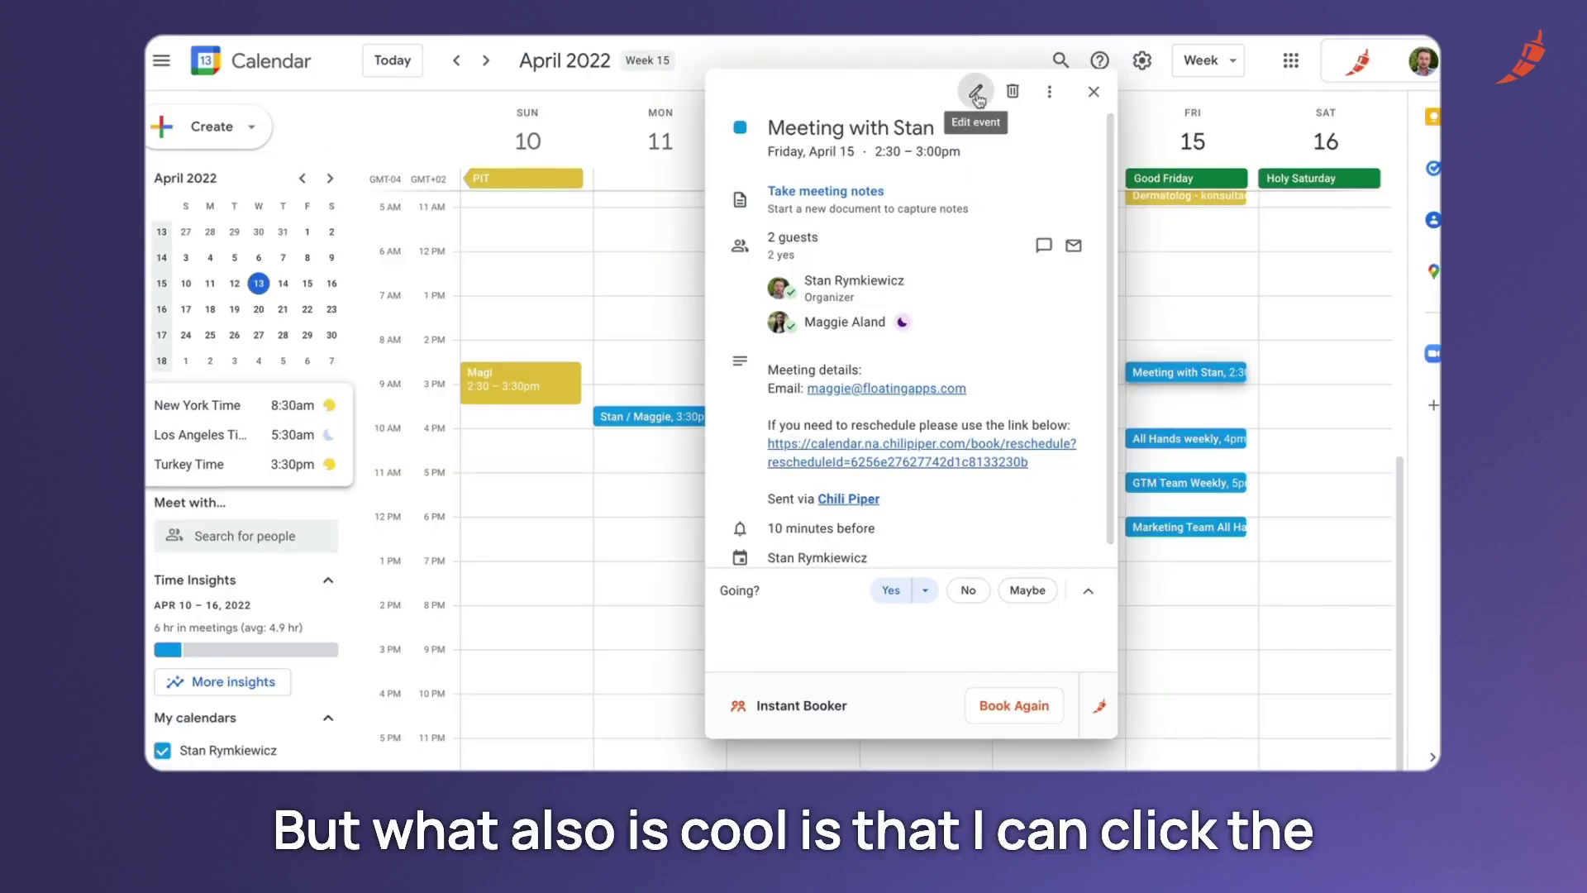
click(976, 94)
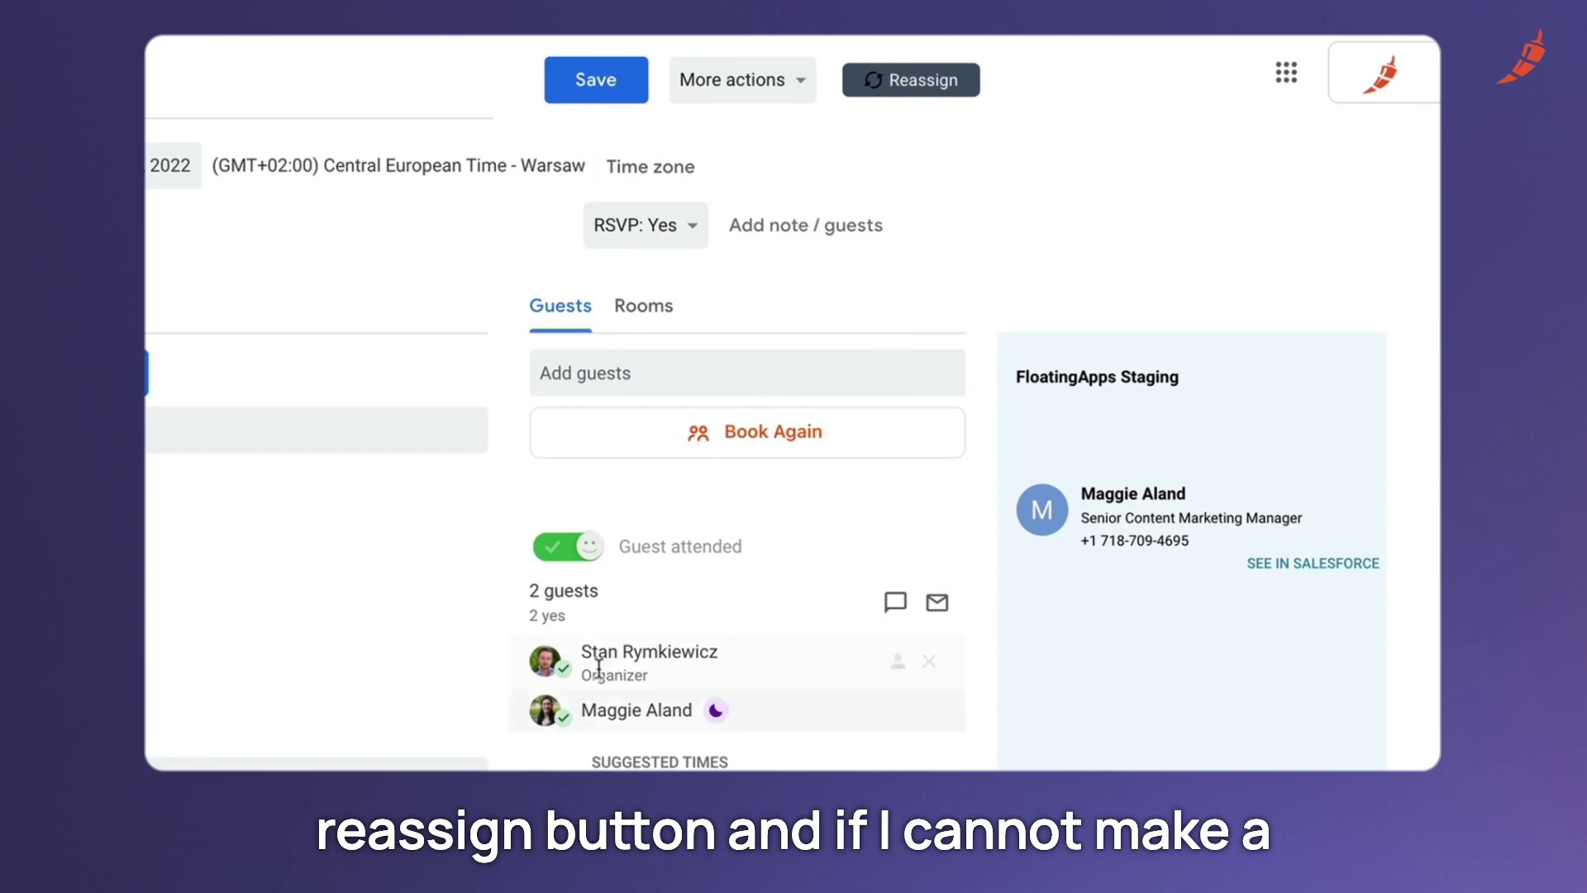
click(927, 83)
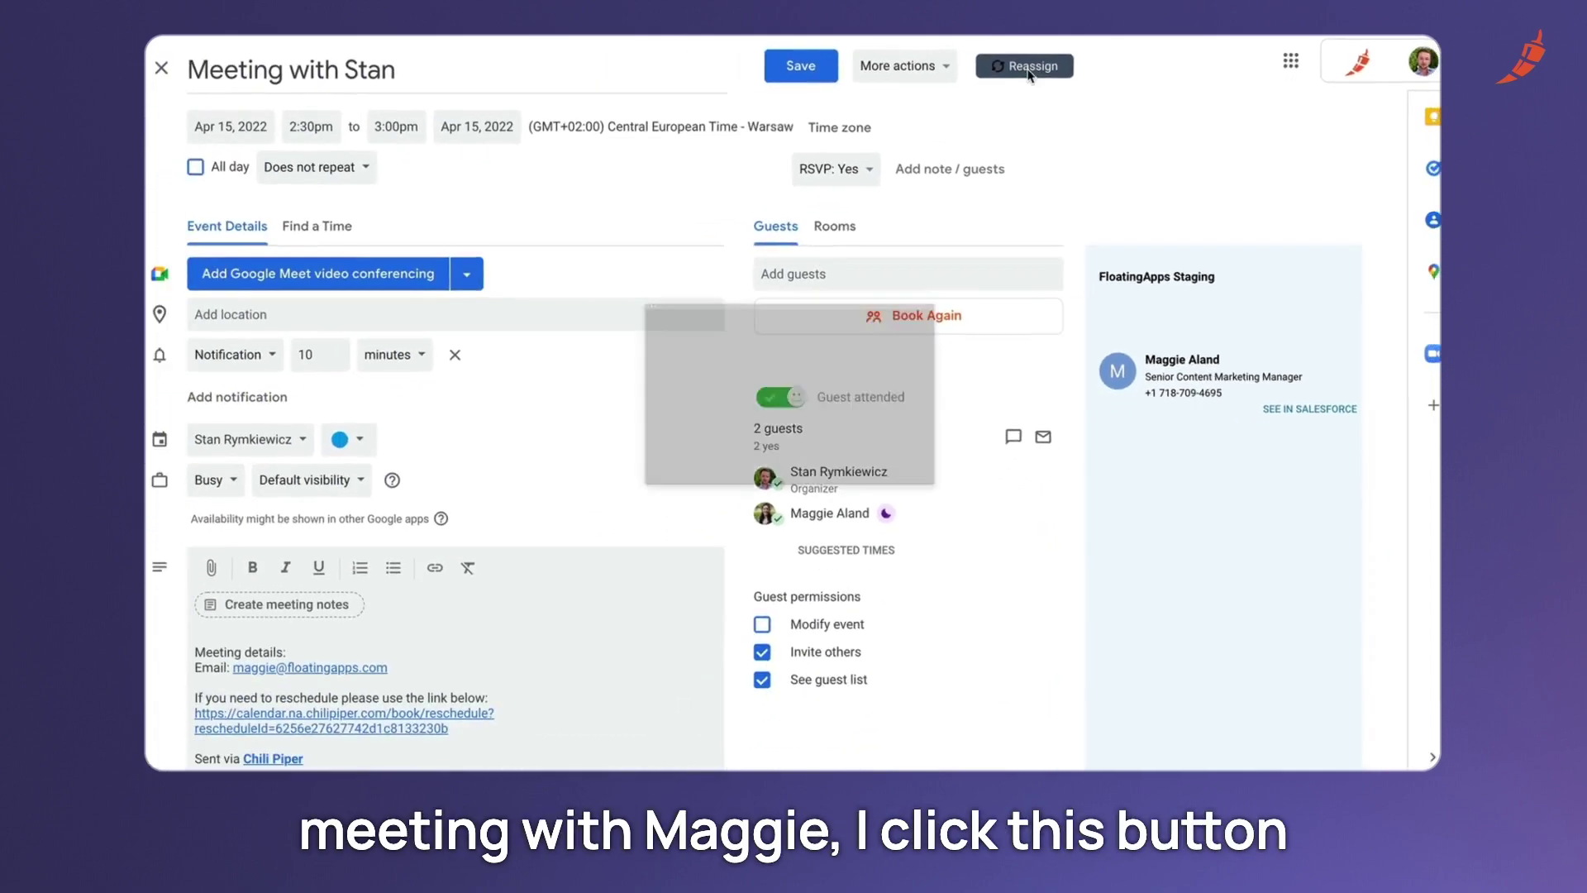
click(225, 385)
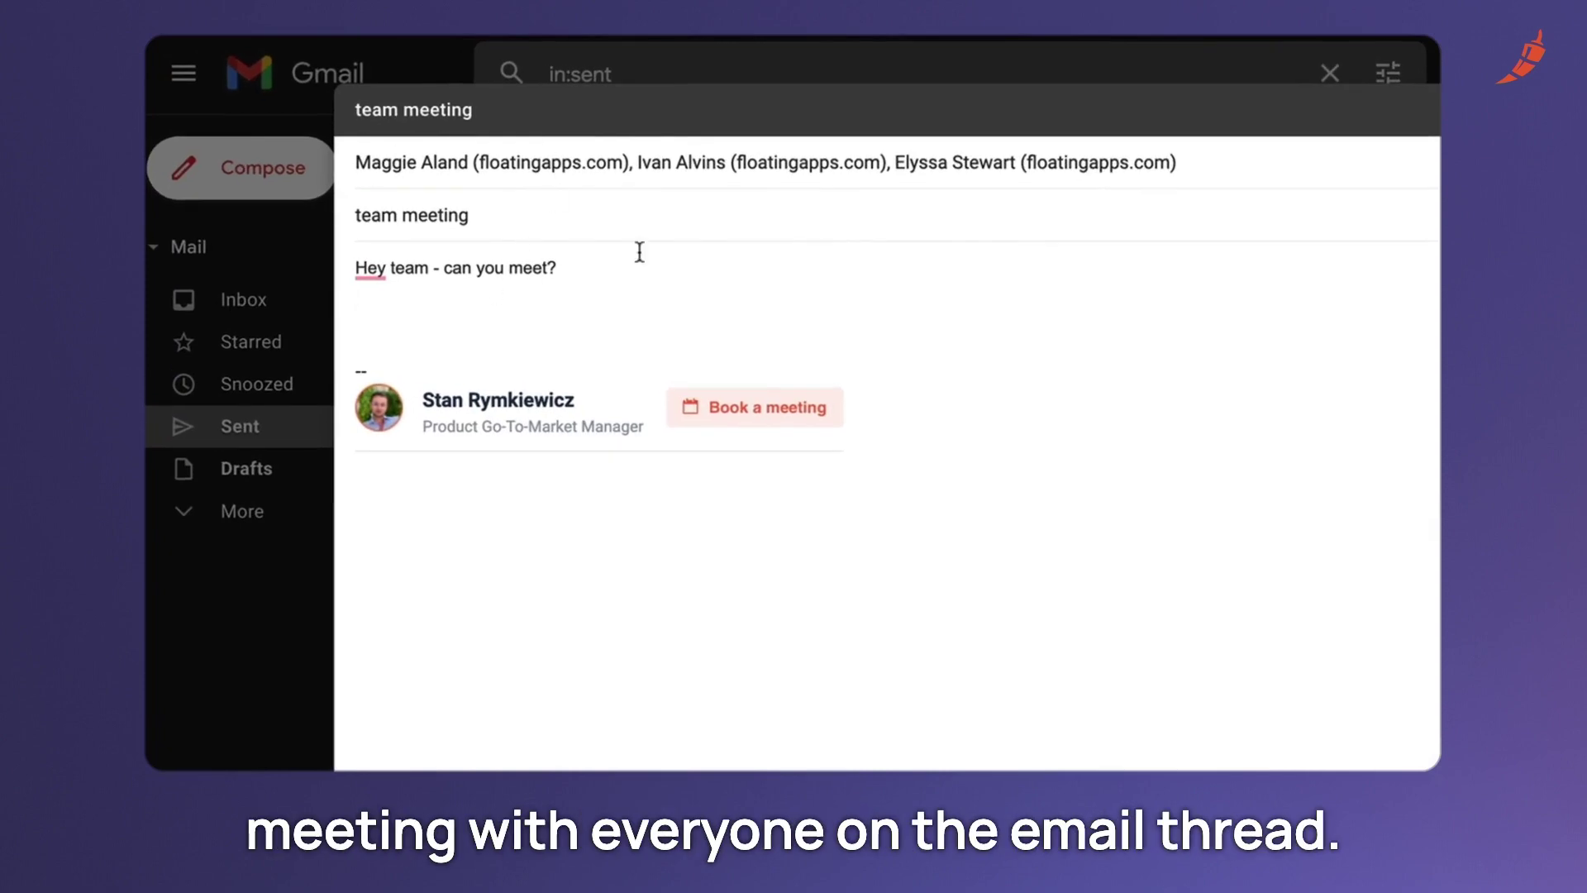
mouse_move(491, 161)
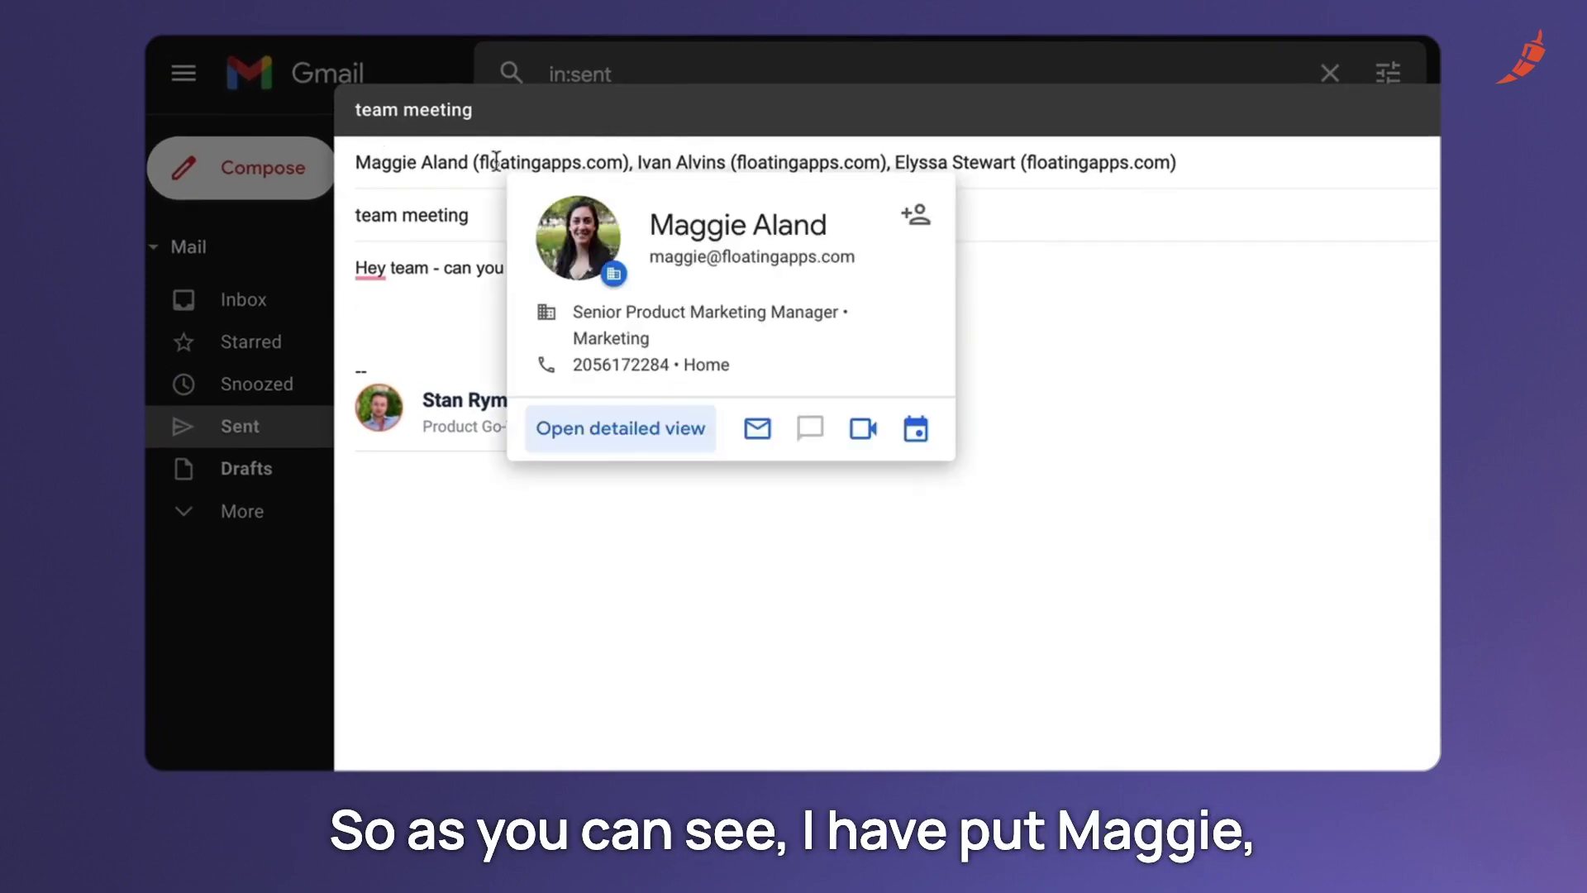
Step: Place the cursor on the empty line below the greeting in the team meeting draft
click(370, 300)
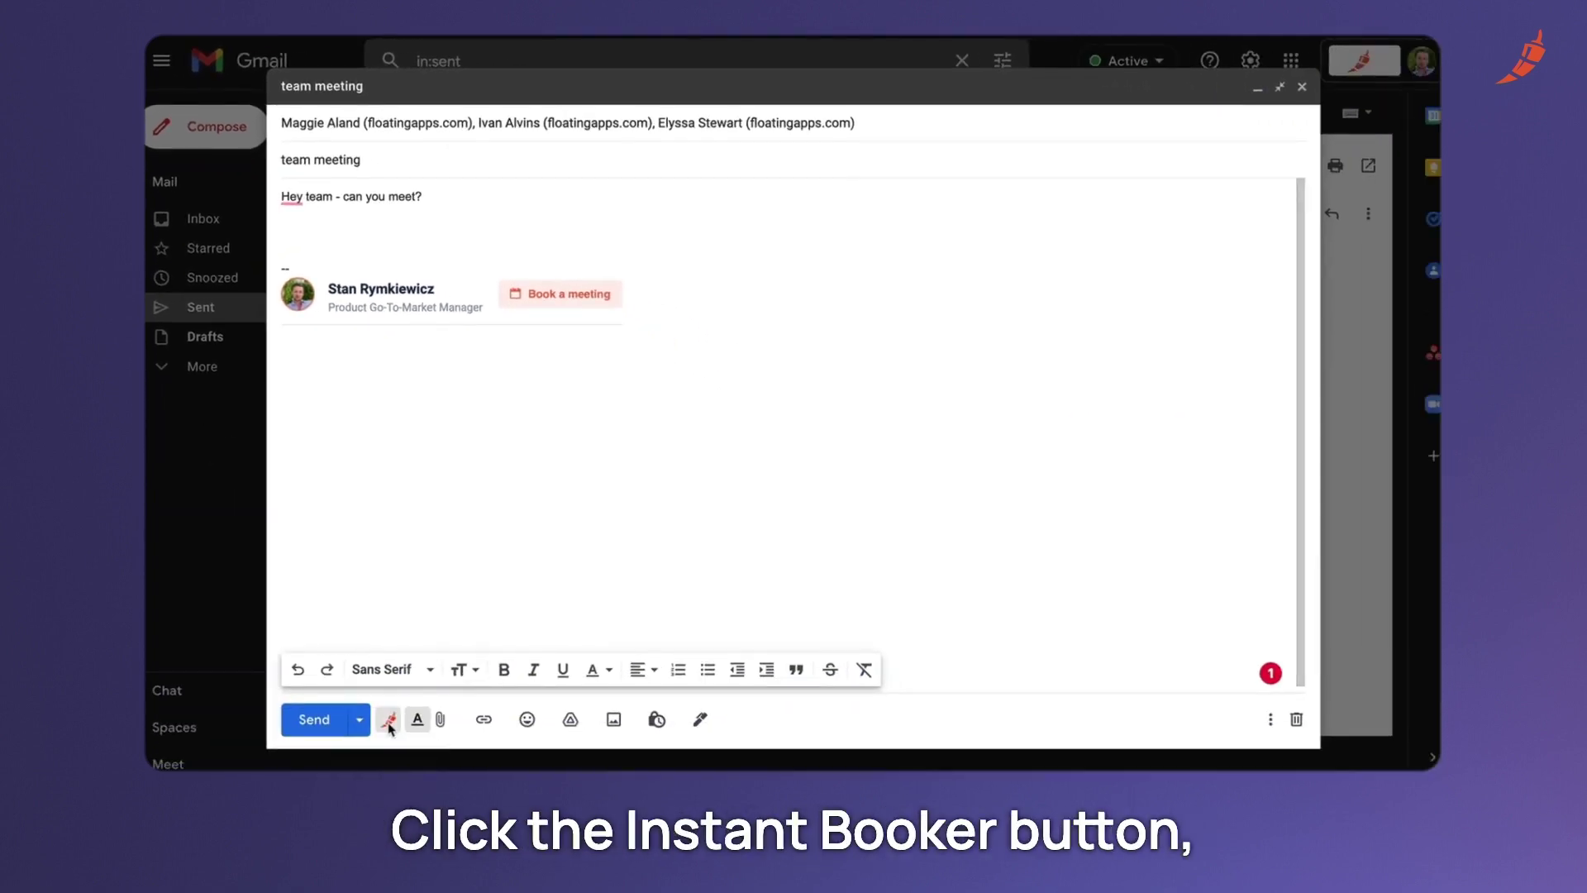
Step: Launch Instant Booker for the team email and continue to the week calendar
click(389, 722)
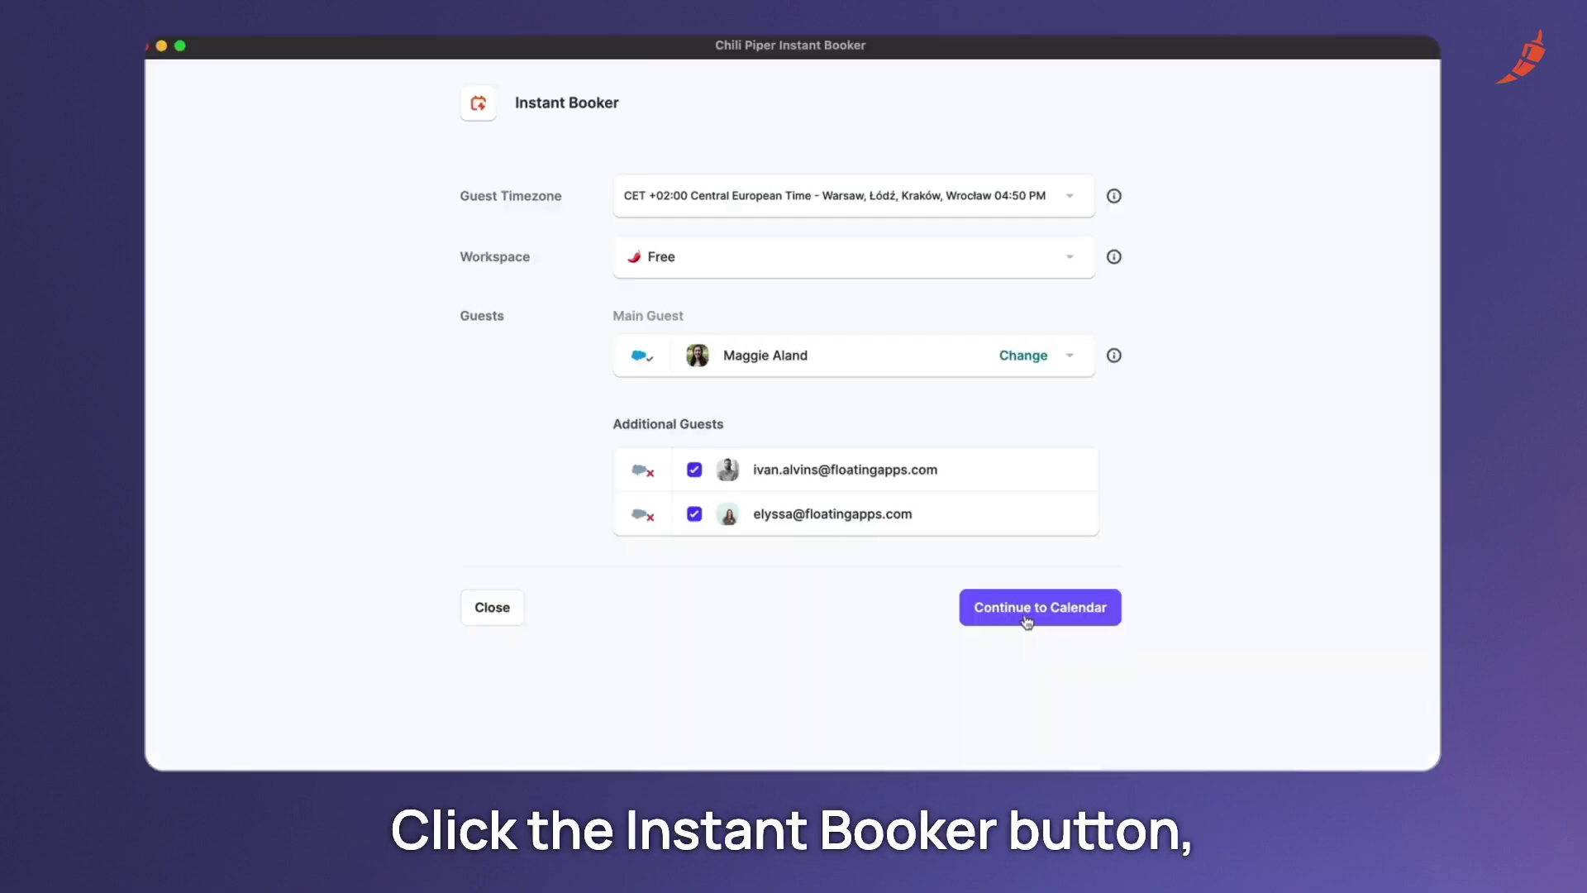
click(1028, 613)
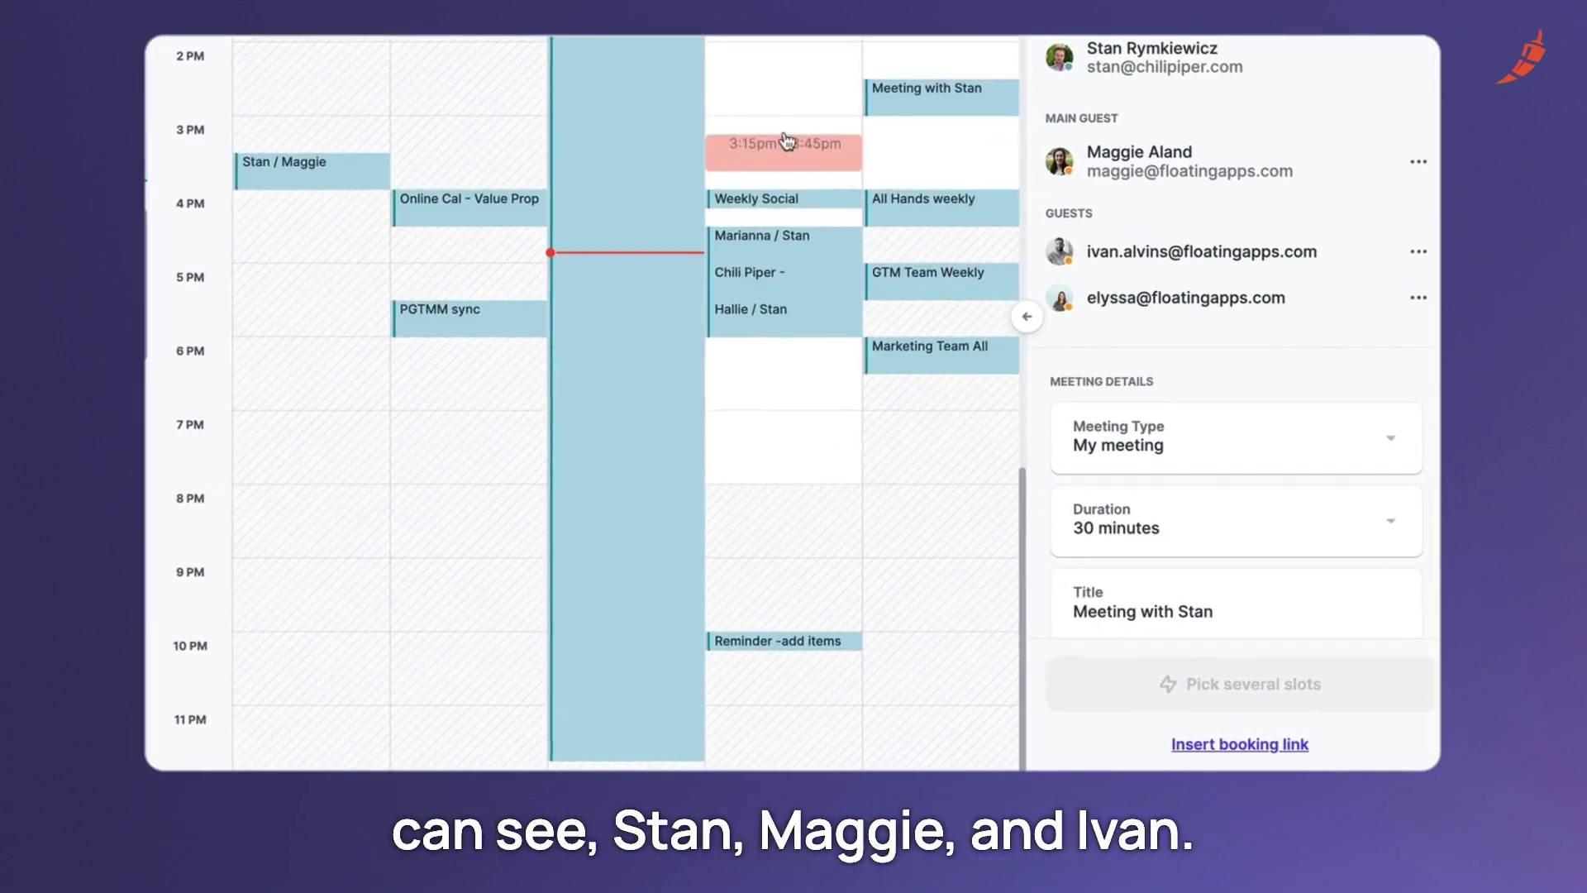
Step: Select Thursday 2:00–4:00 PM and Friday 2:00–2:30 PM as team slots
click(774, 134)
click(775, 169)
scroll(775, 245, up, 1)
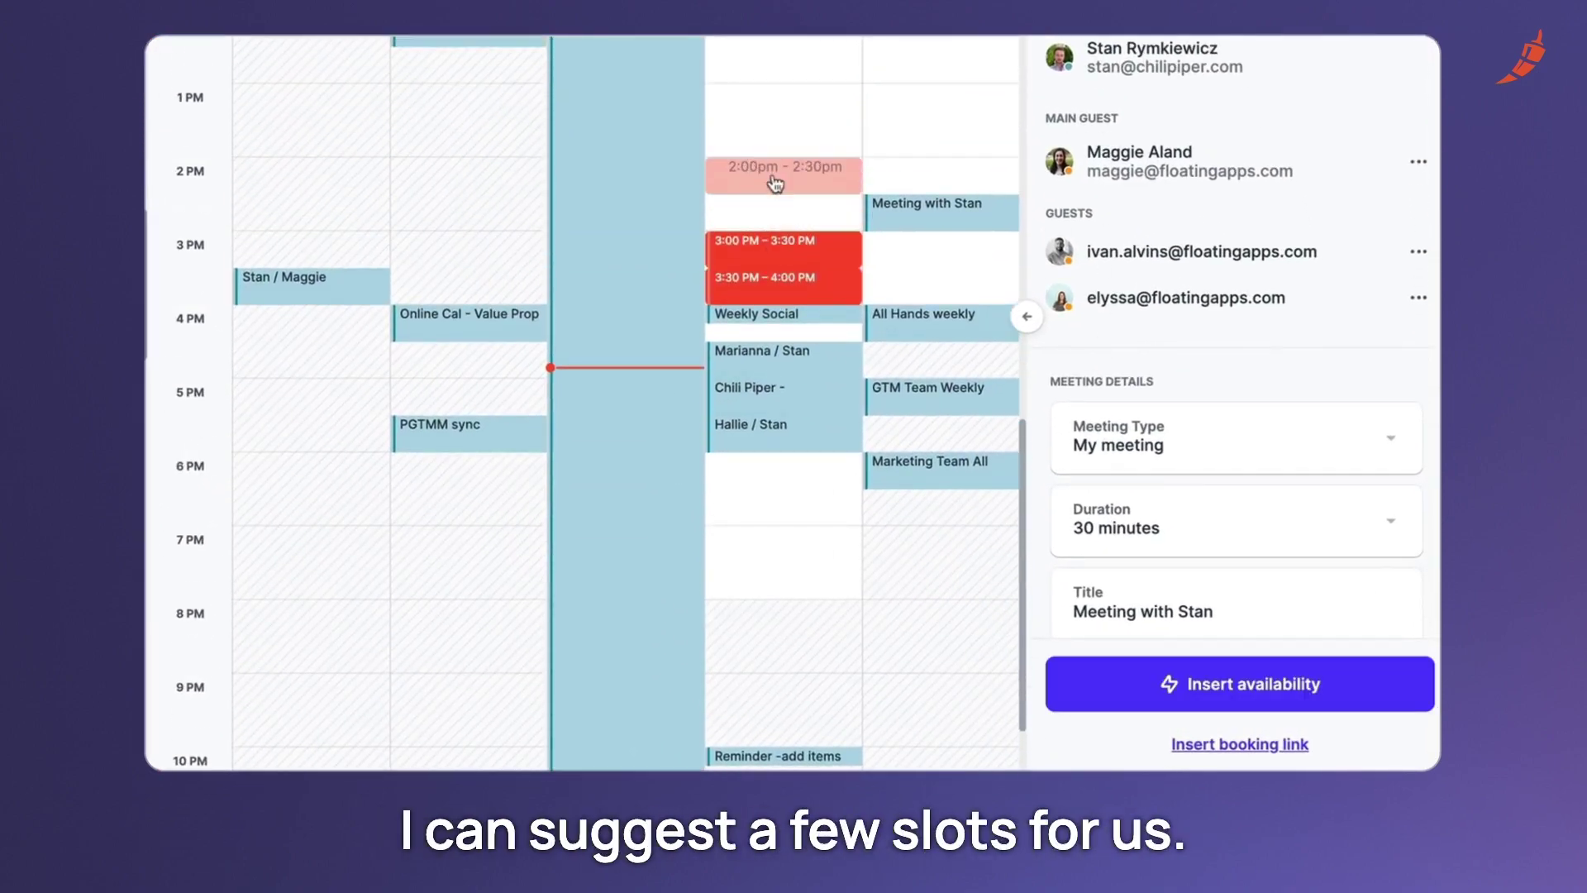
click(773, 176)
click(771, 207)
click(899, 174)
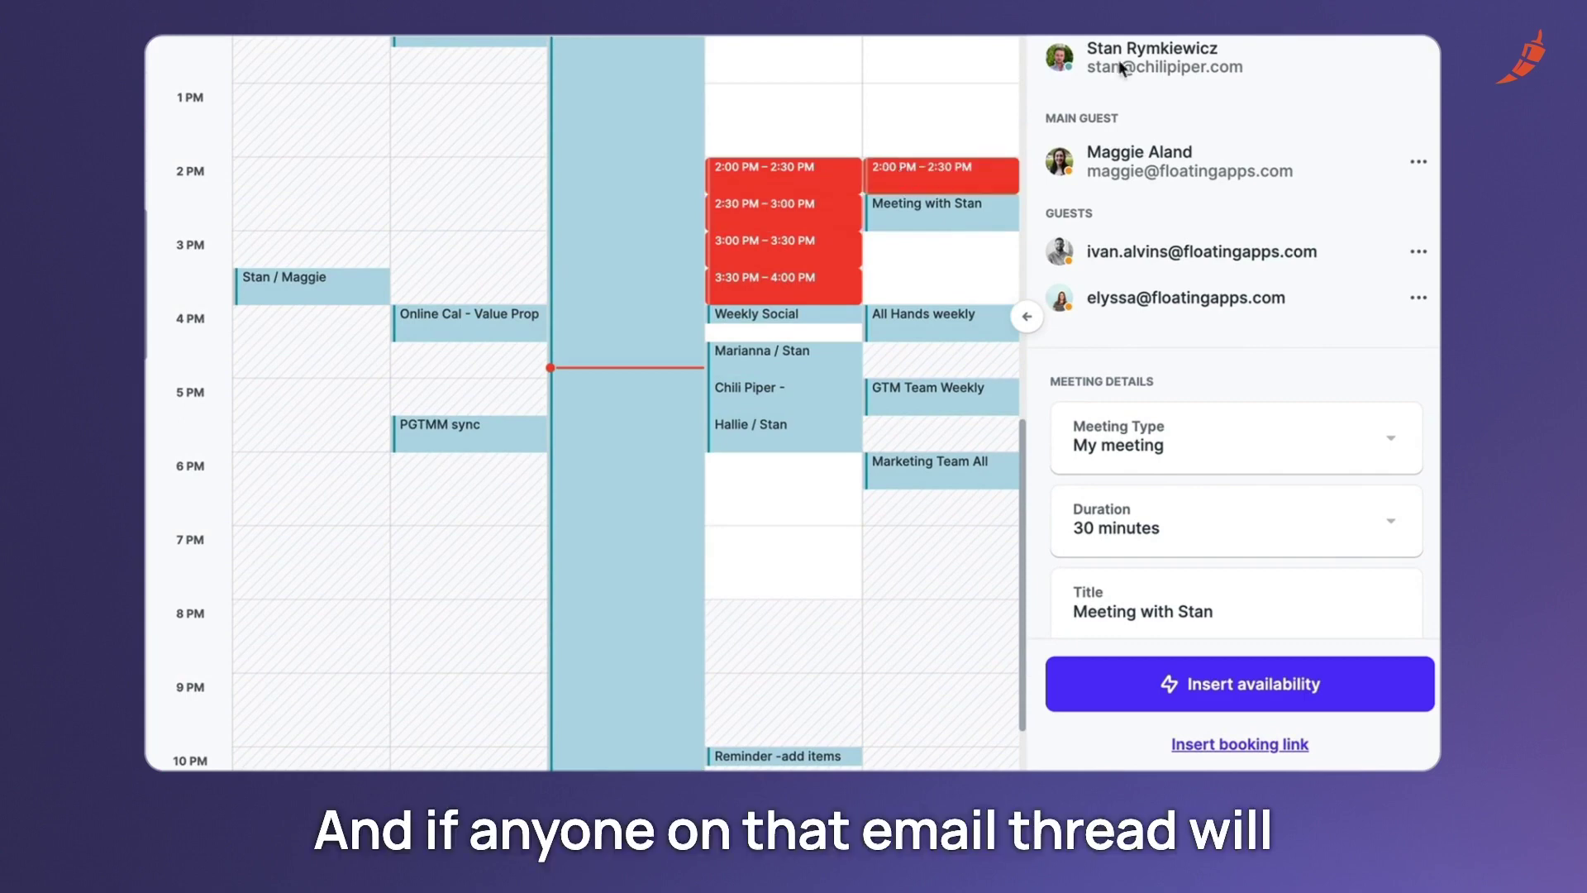